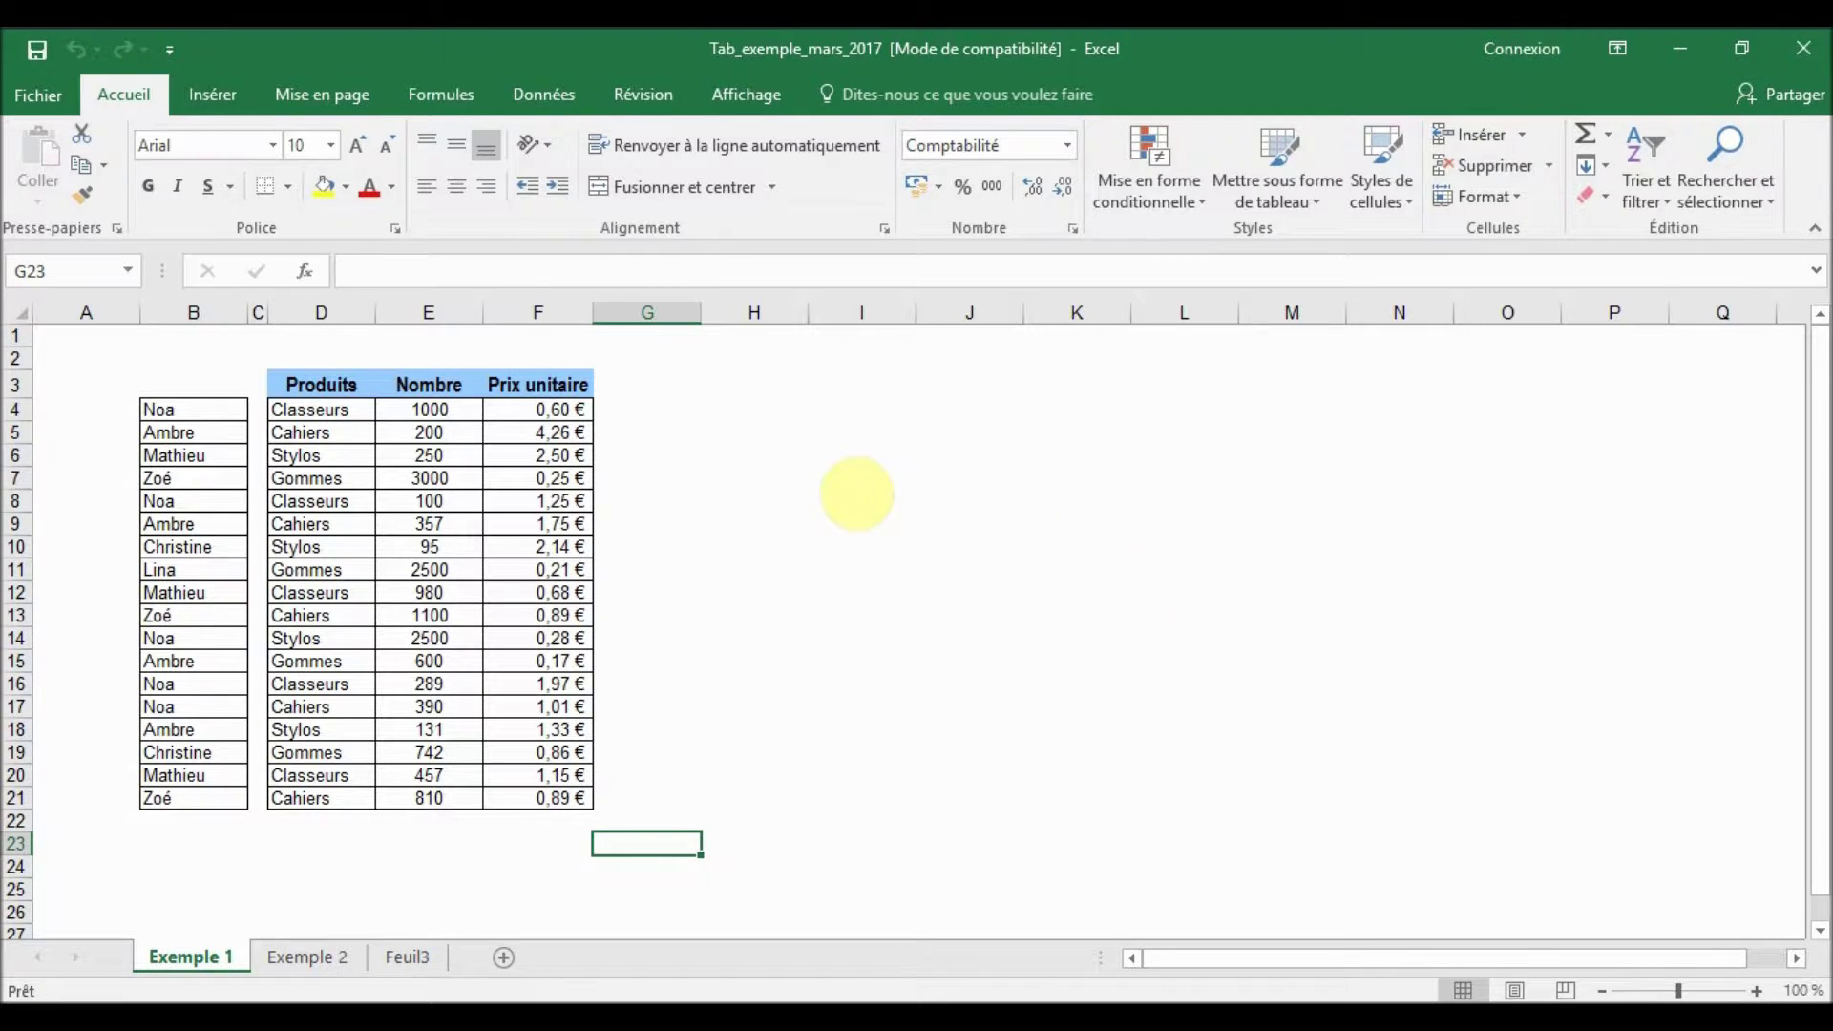
Step: Start a SOMMEPROD formula in cell H4 with the condition (D4:D21="classeurs")
click(790, 411)
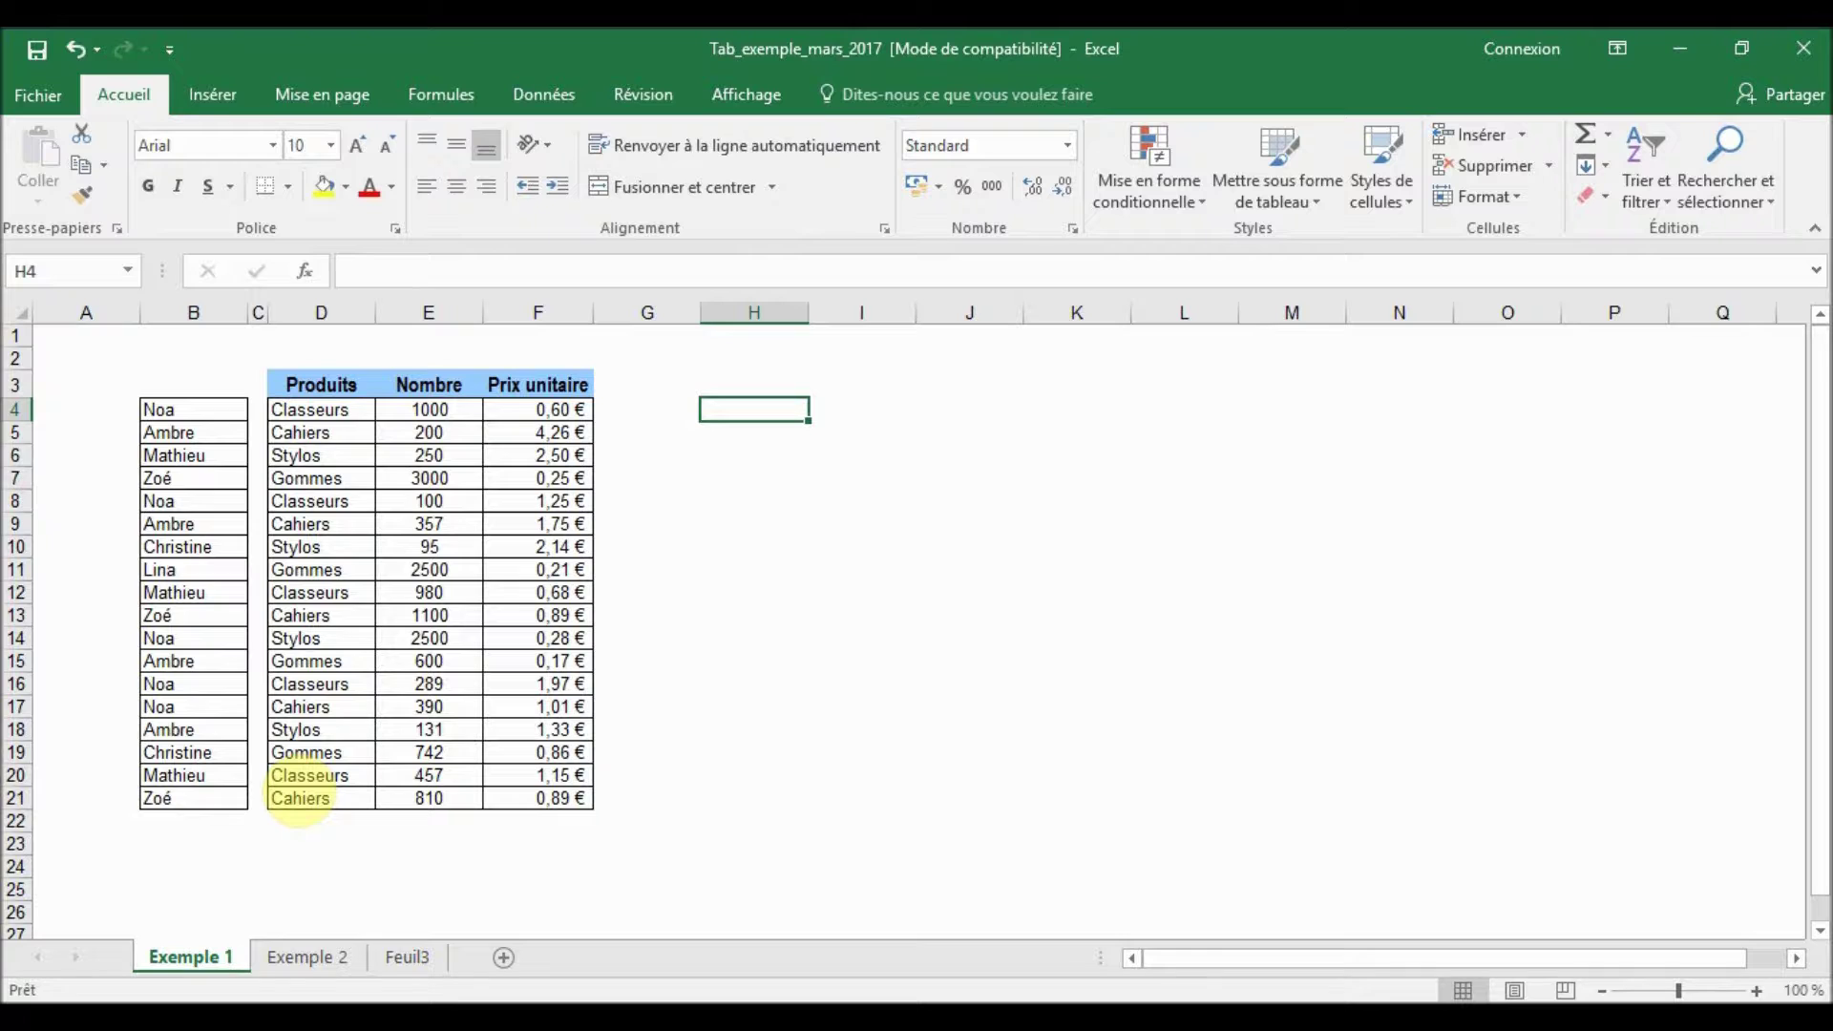
text(=)
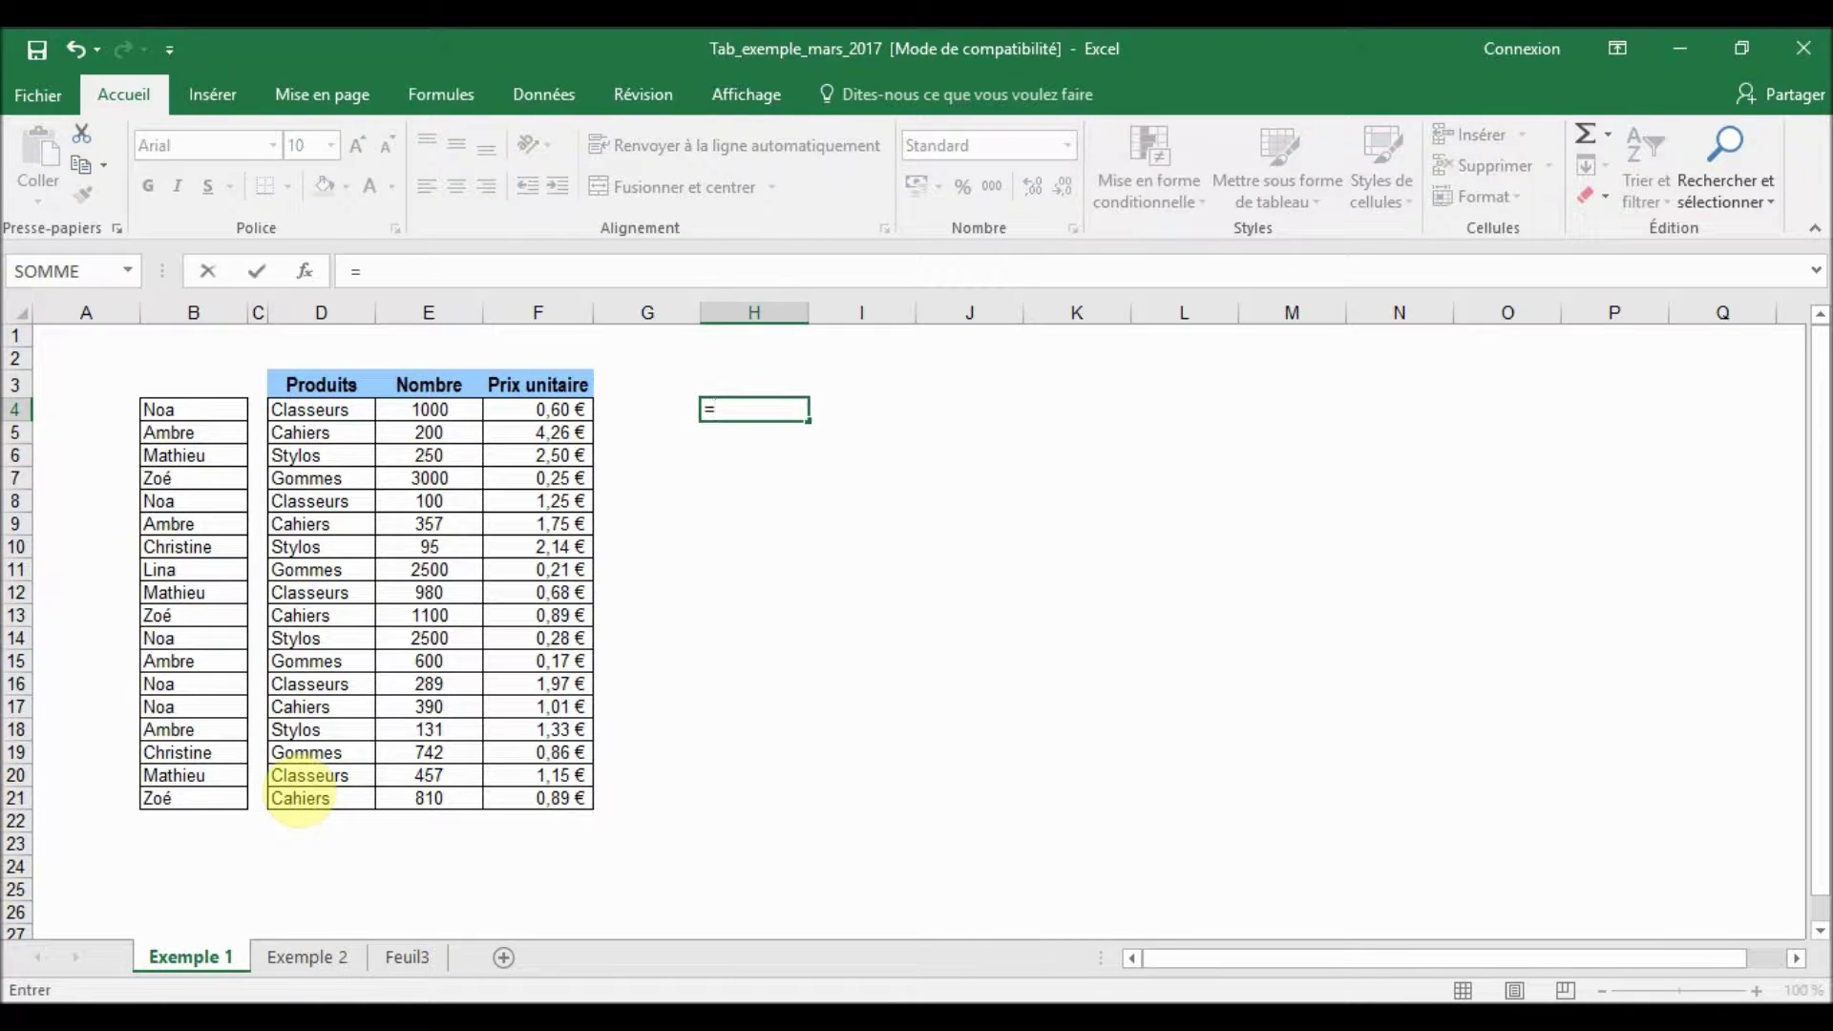
text(somme)
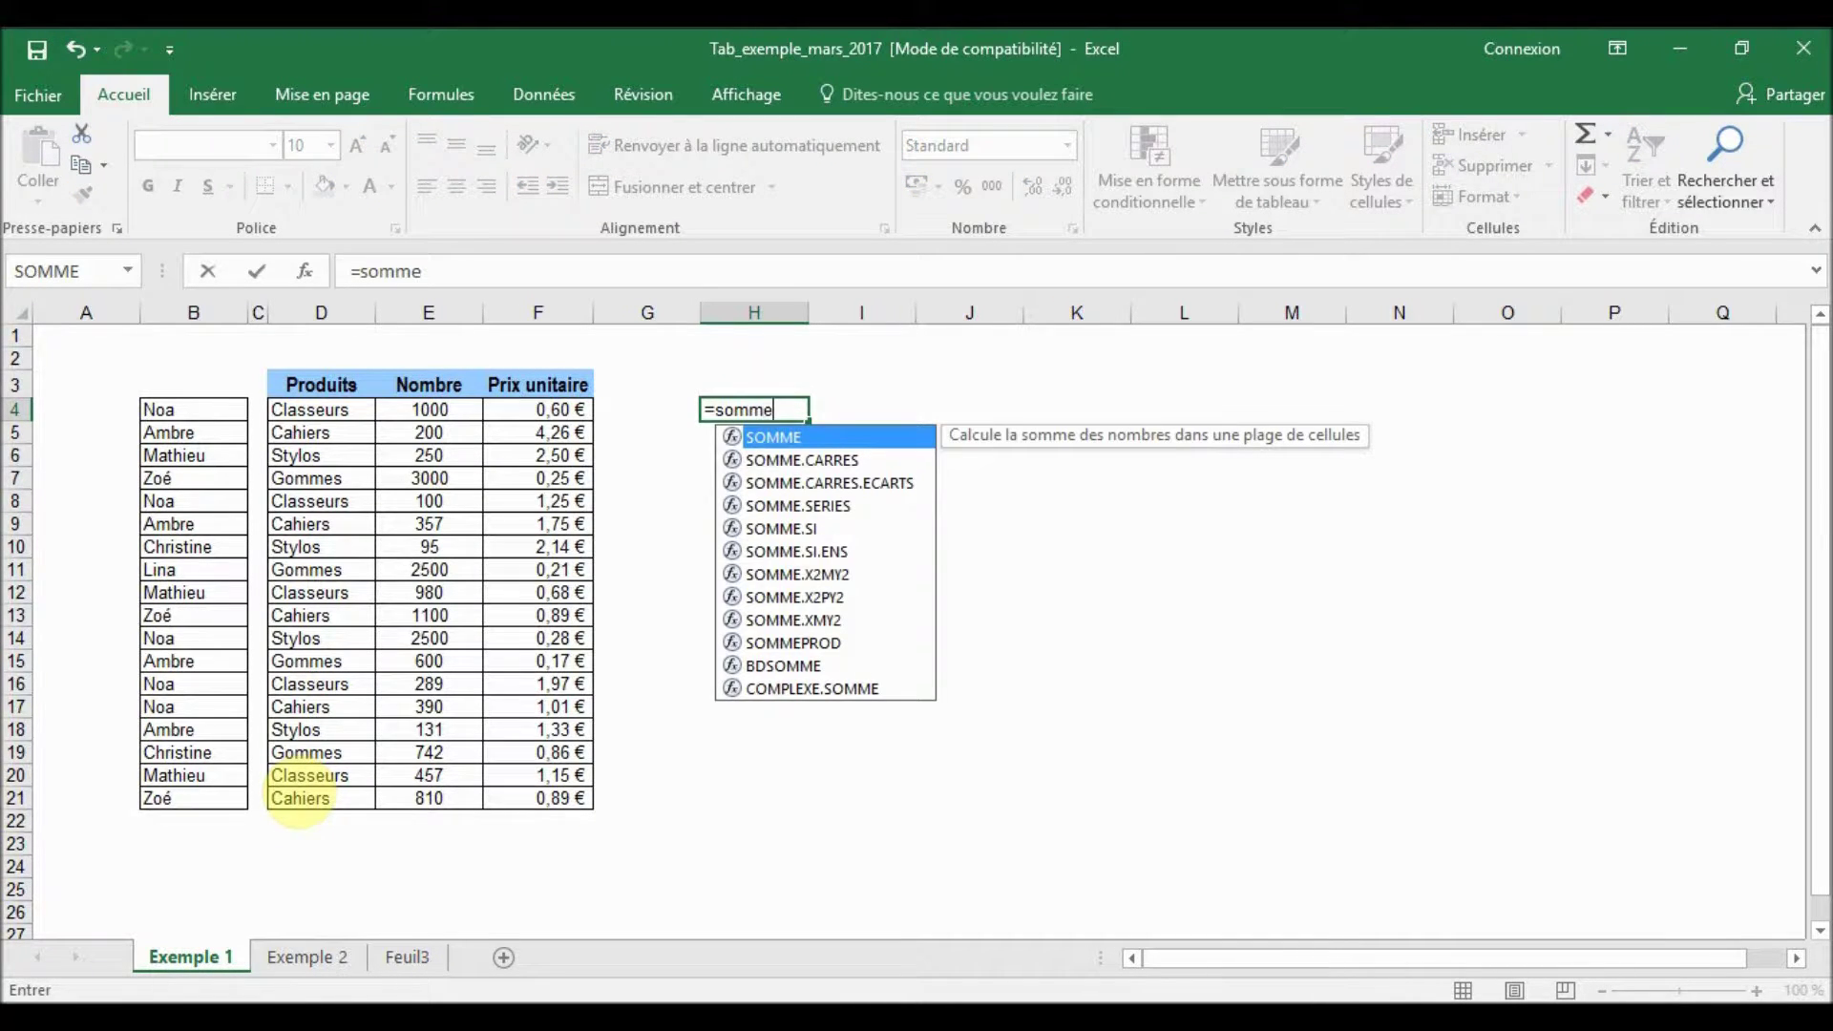
text(pro)
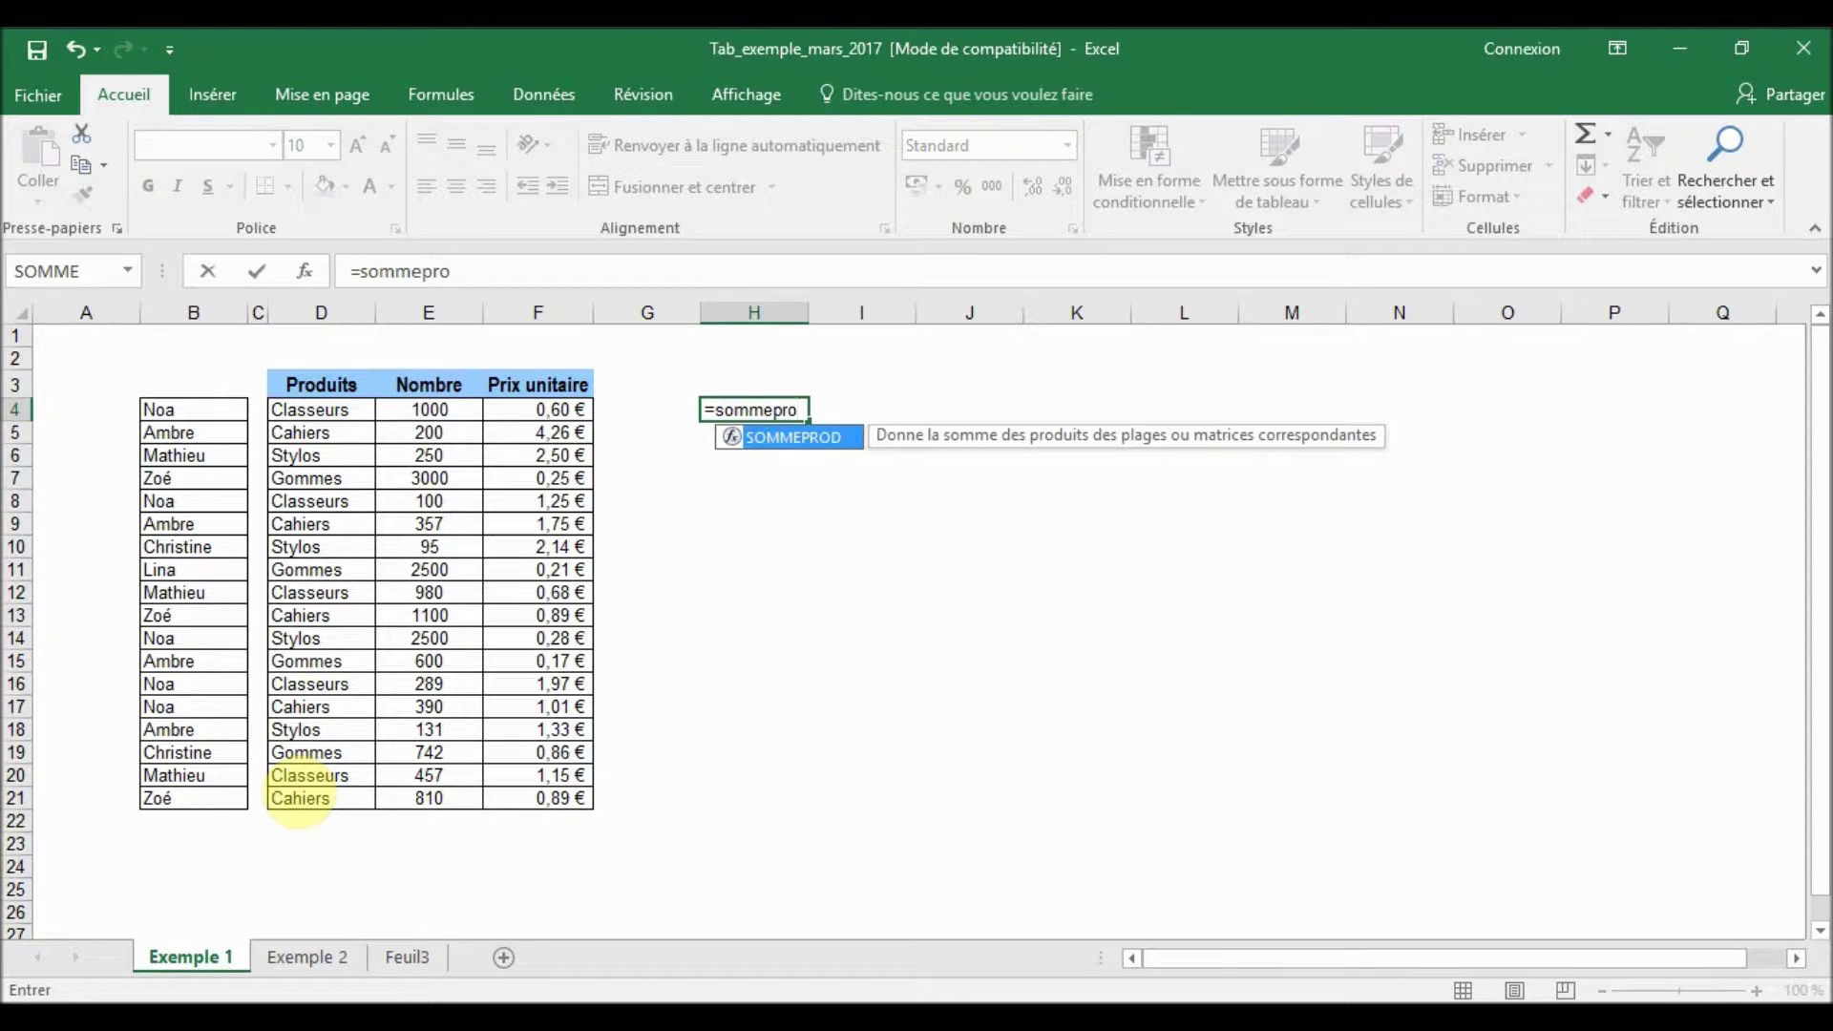
text(d(()
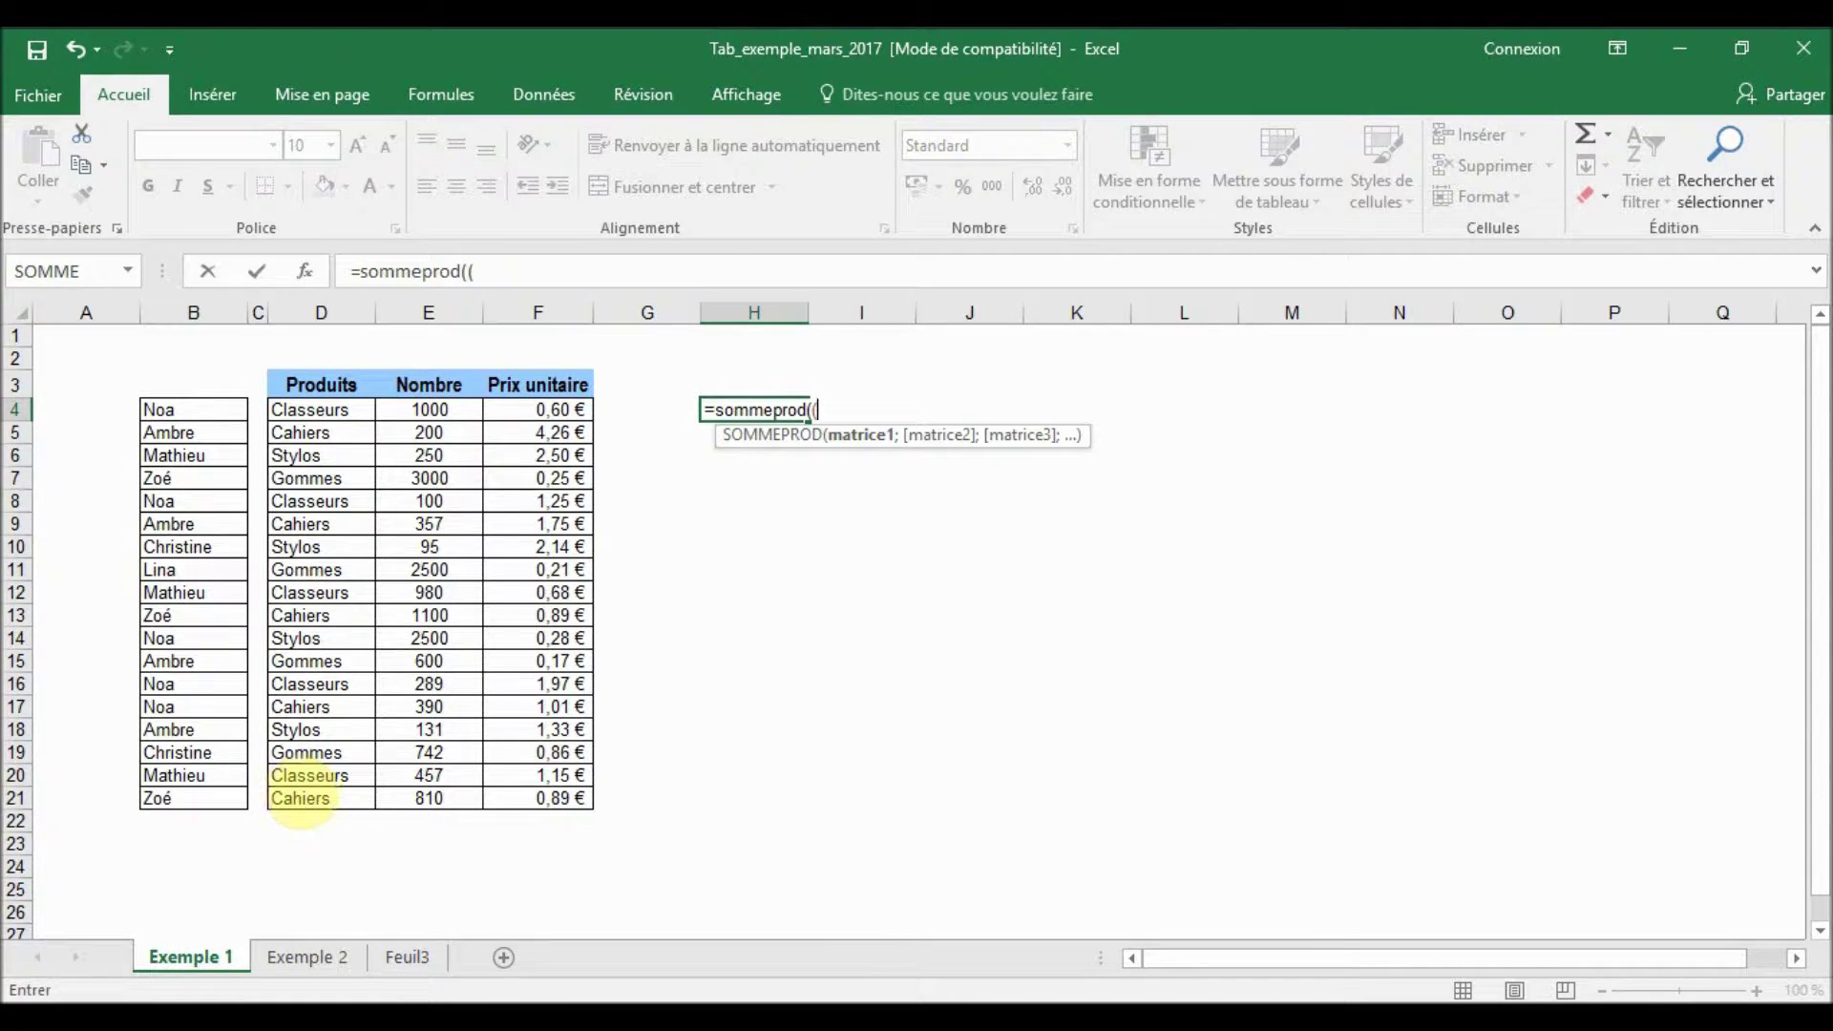
click(334, 408)
drag(334, 408, 319, 802)
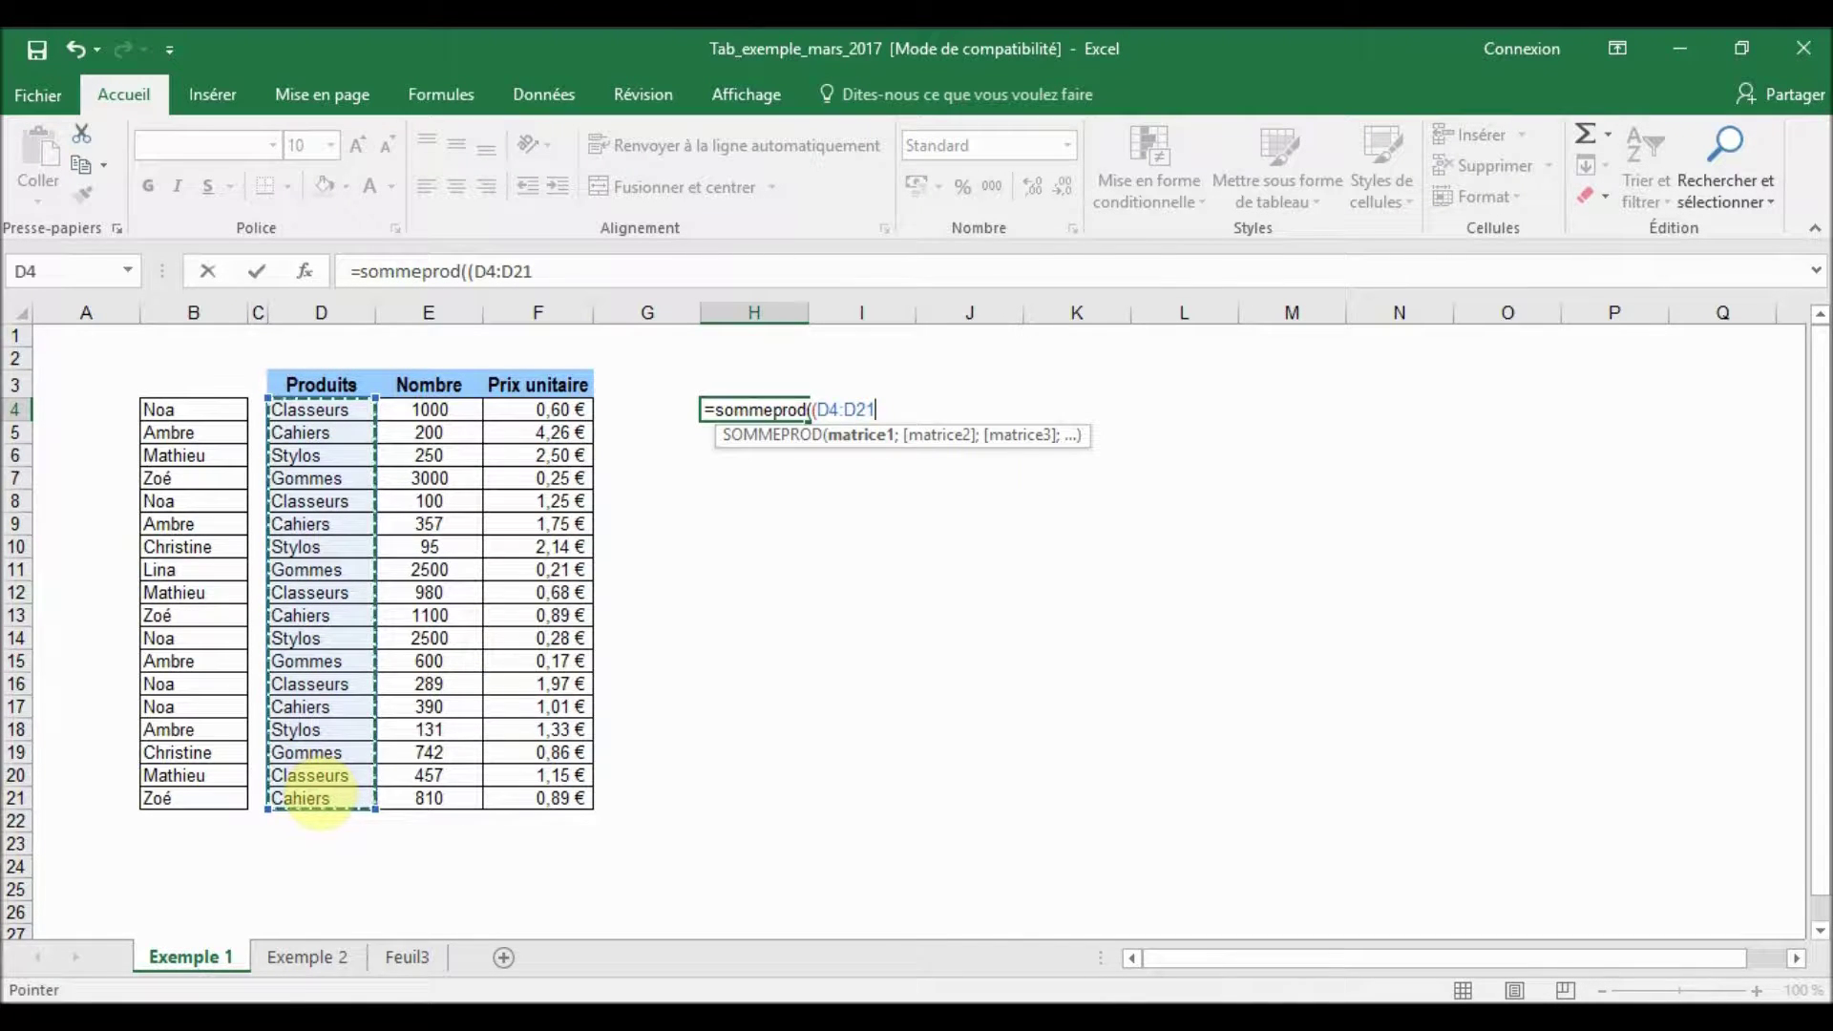
text(="c)
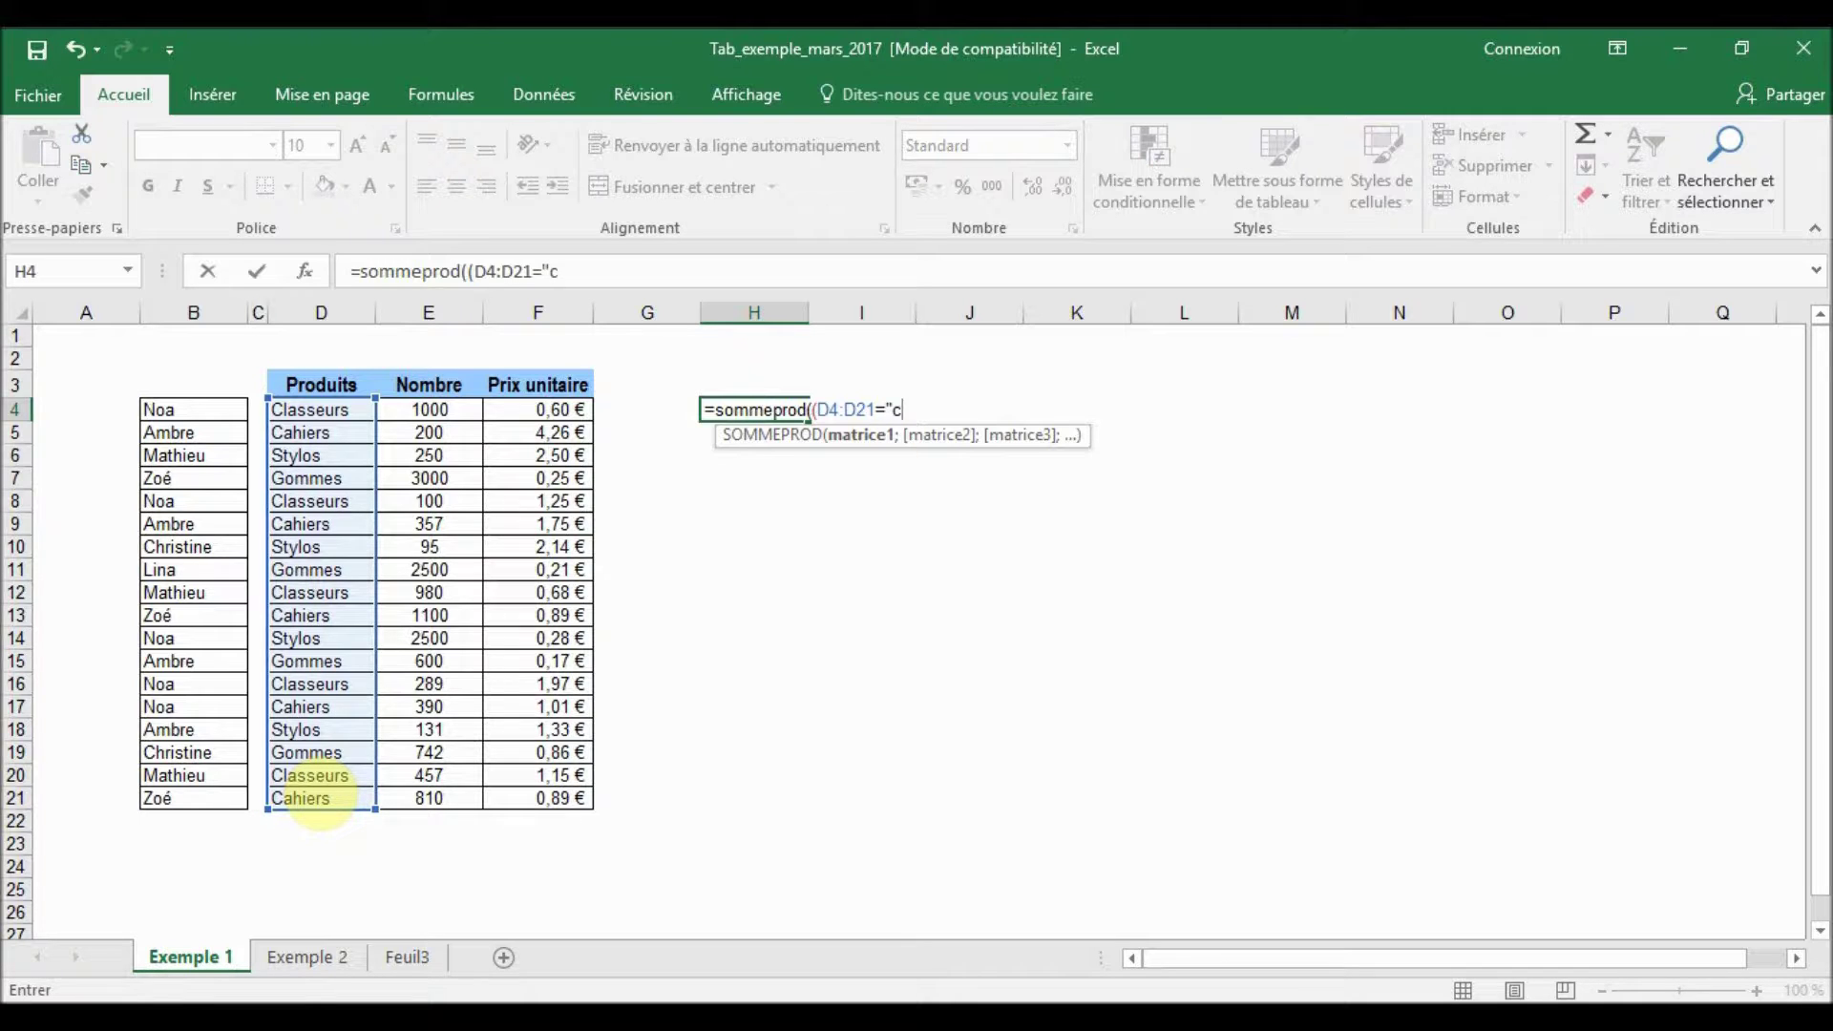
text(lasseurs"))
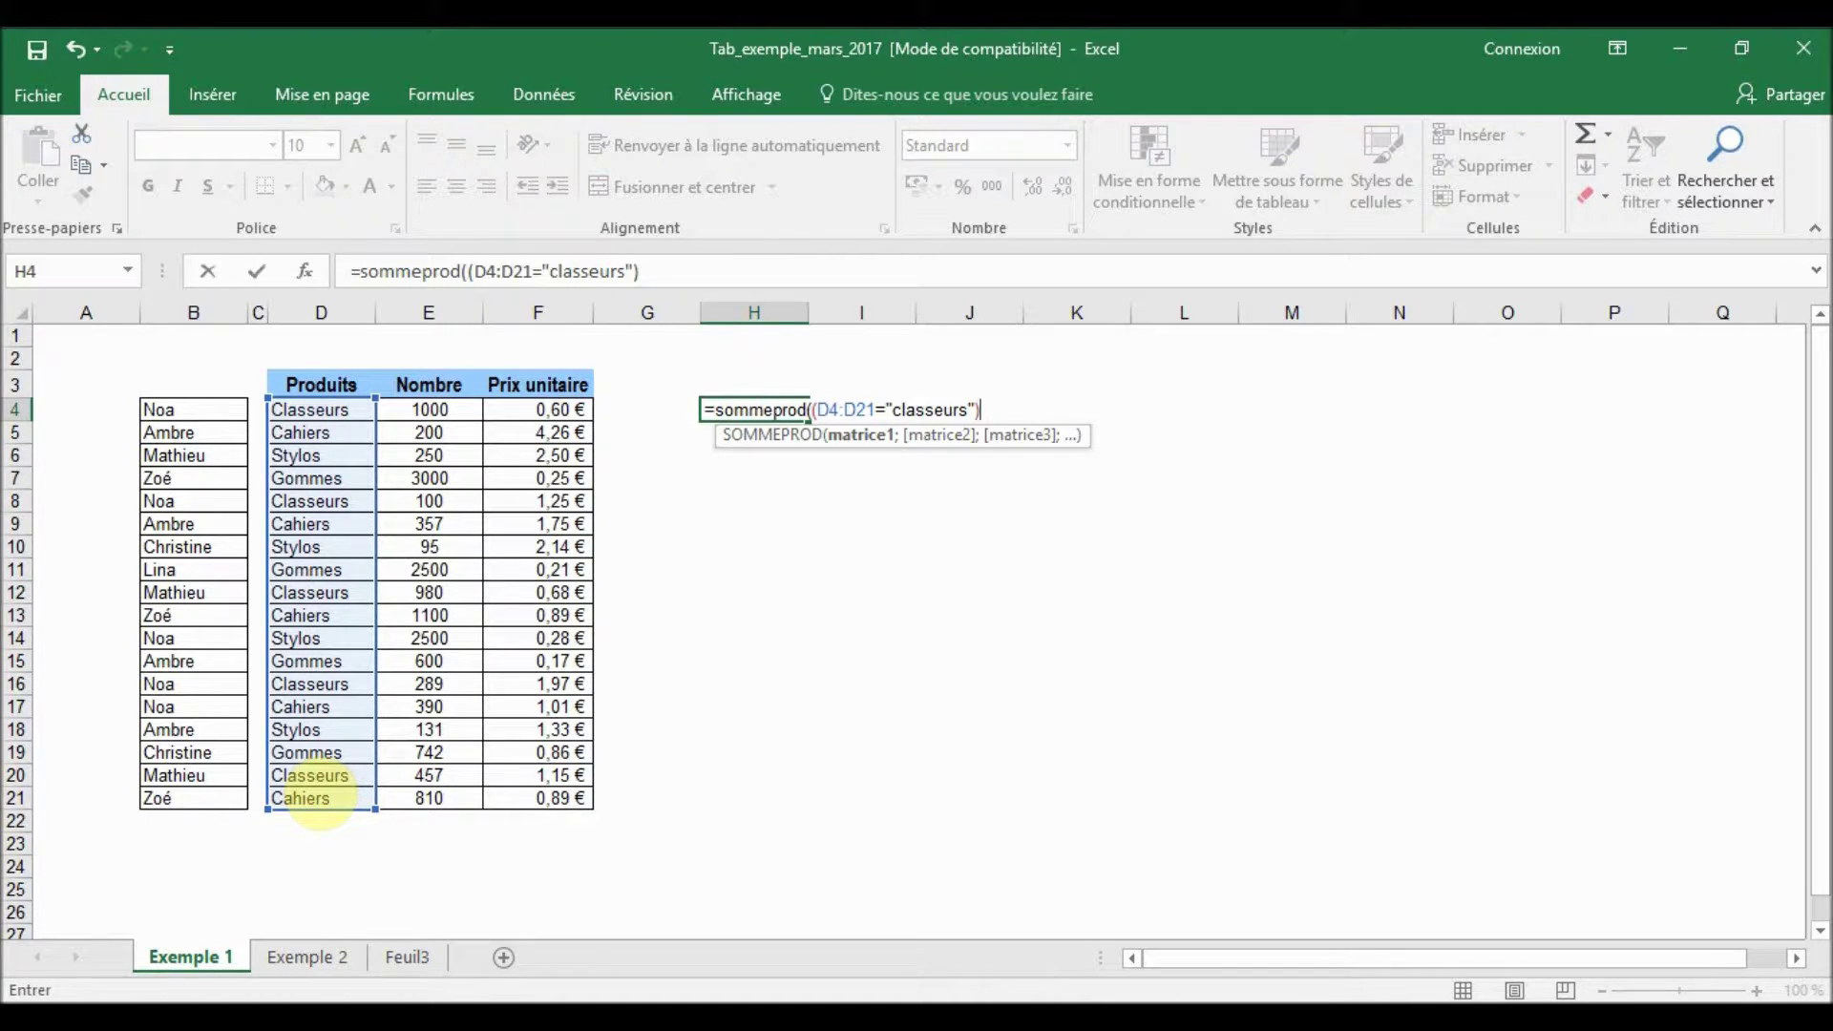
Step: Multiply the condition in H4 by the quantities (E4:E21) and complete the formula
text(*()
drag(430, 408, 419, 811)
text())
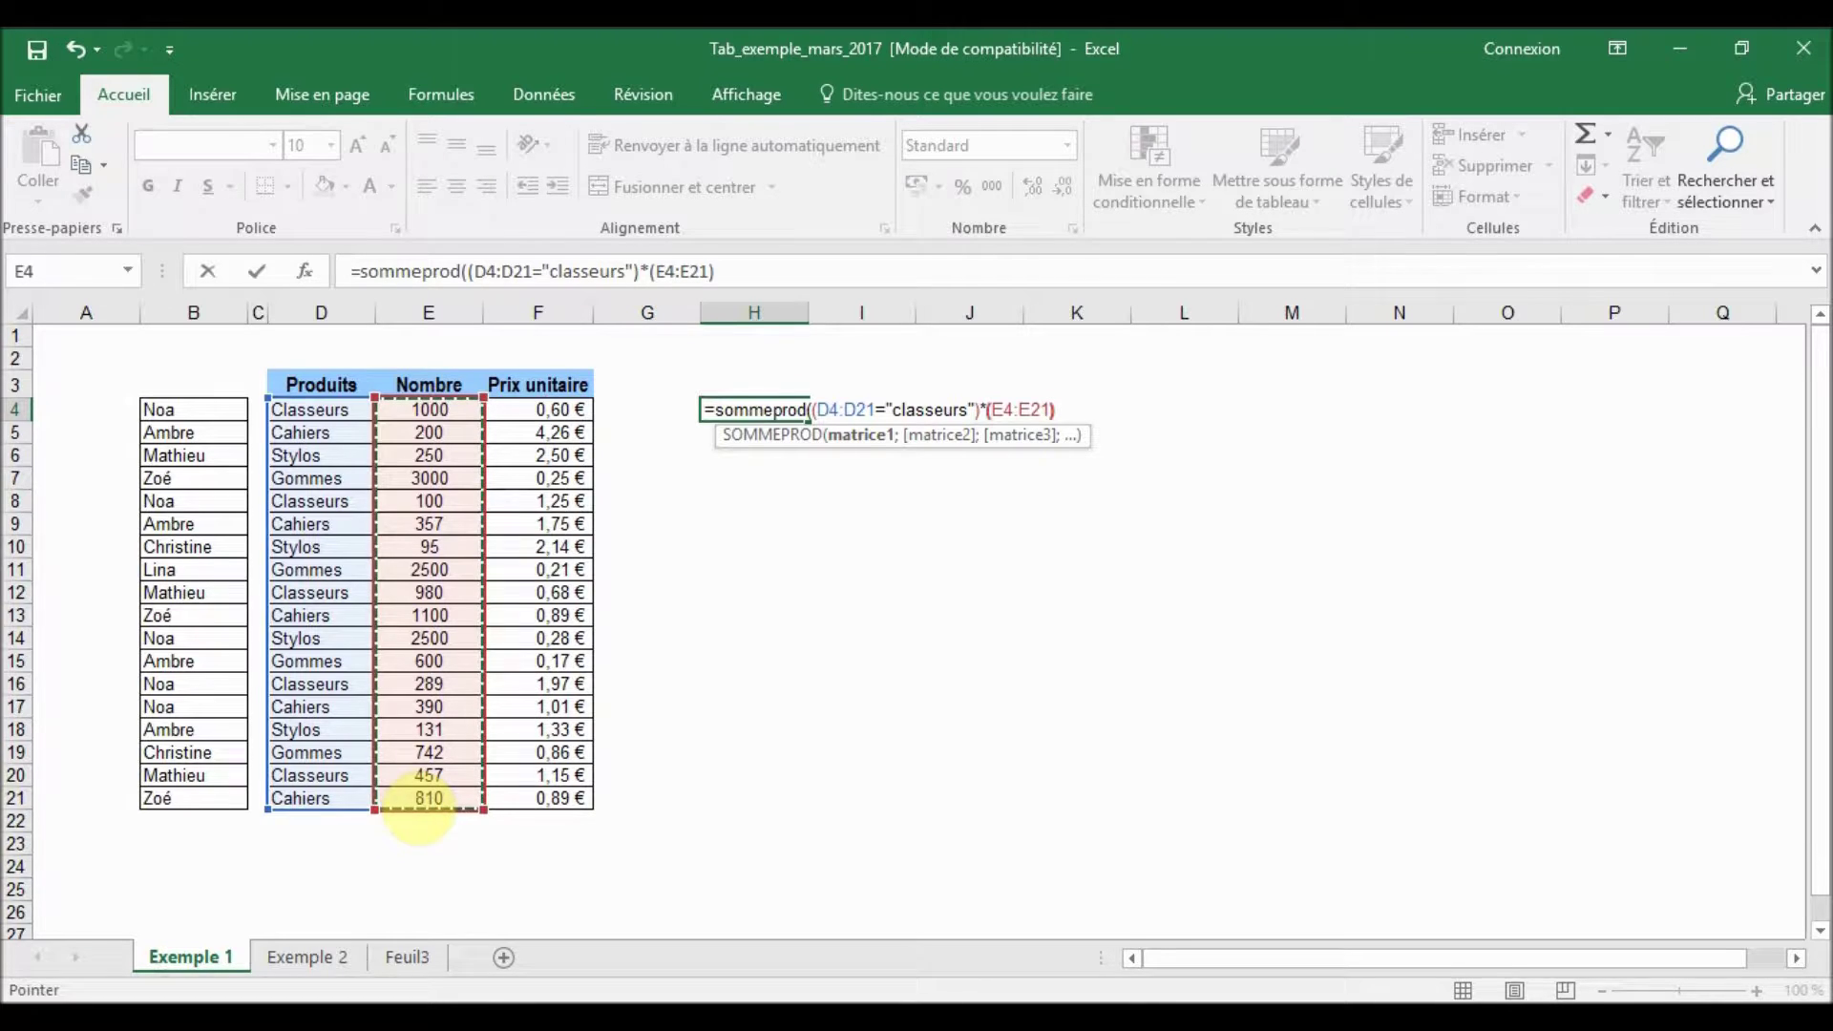
text())
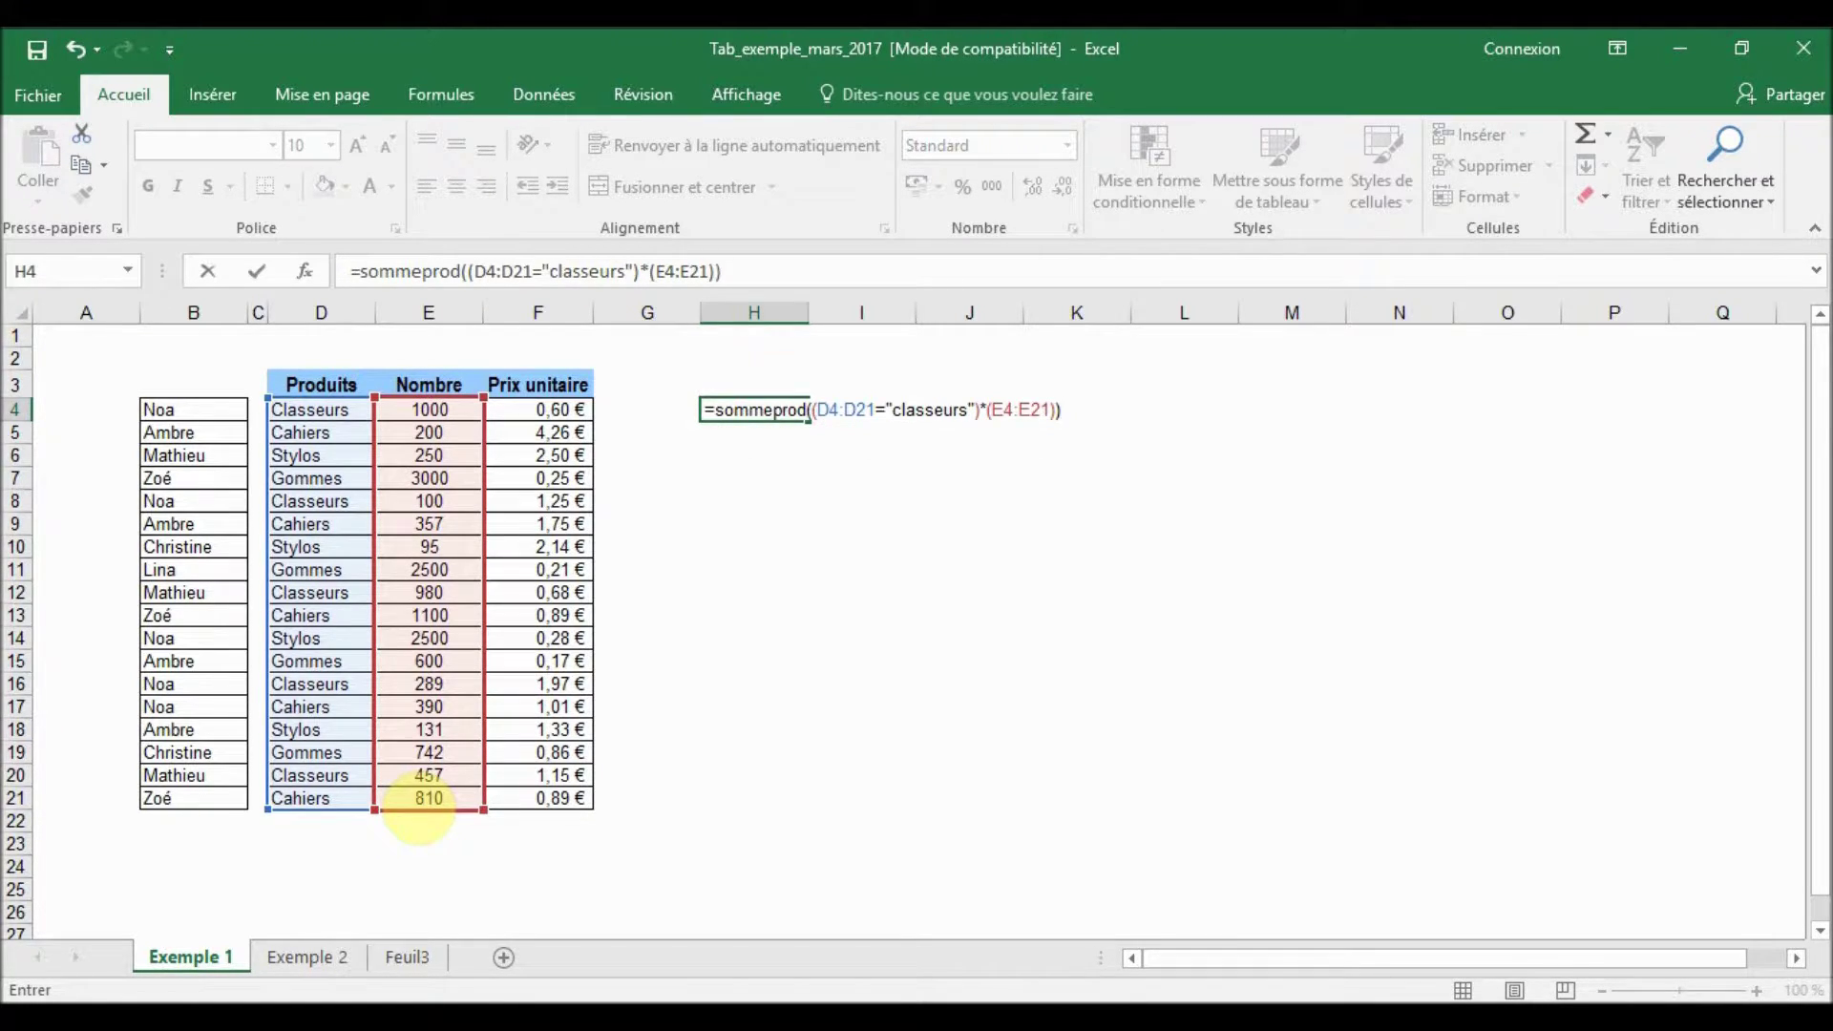
key(Return)
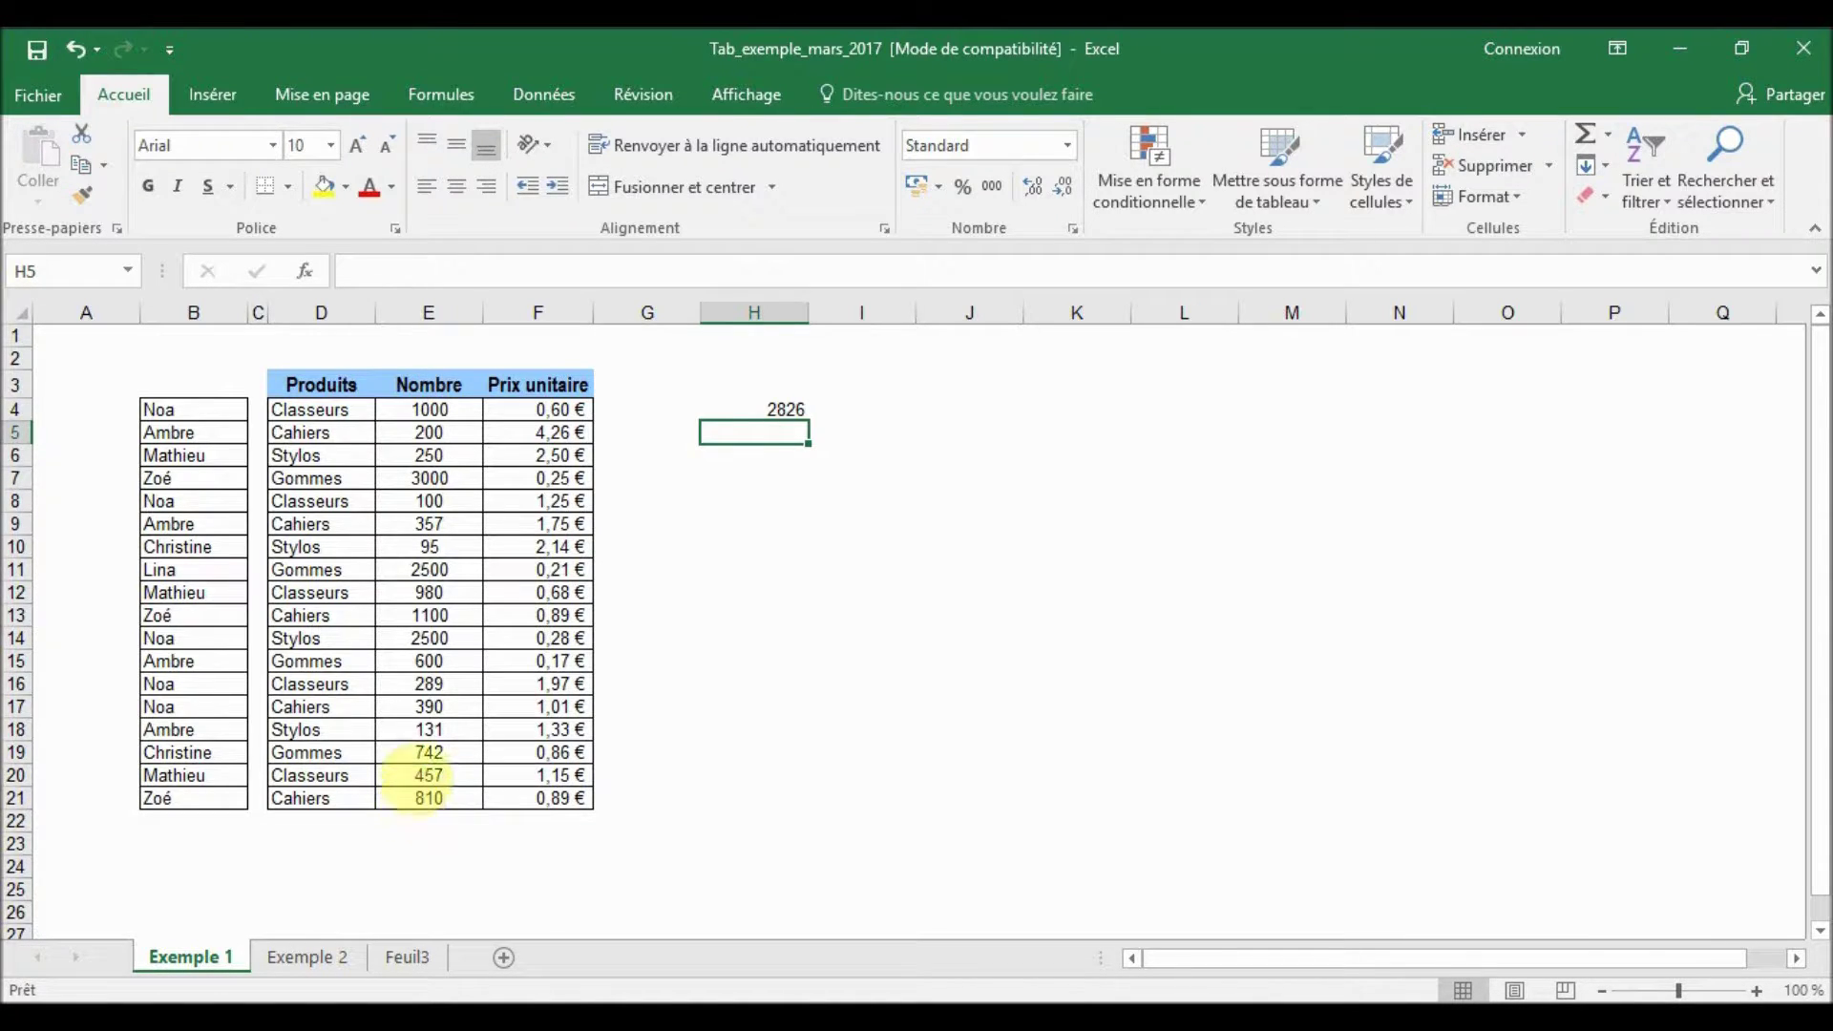
Step: Select the Classeurs quantities E4, E8, E12, E16 and E20 together to check their sum against H4
click(415, 410)
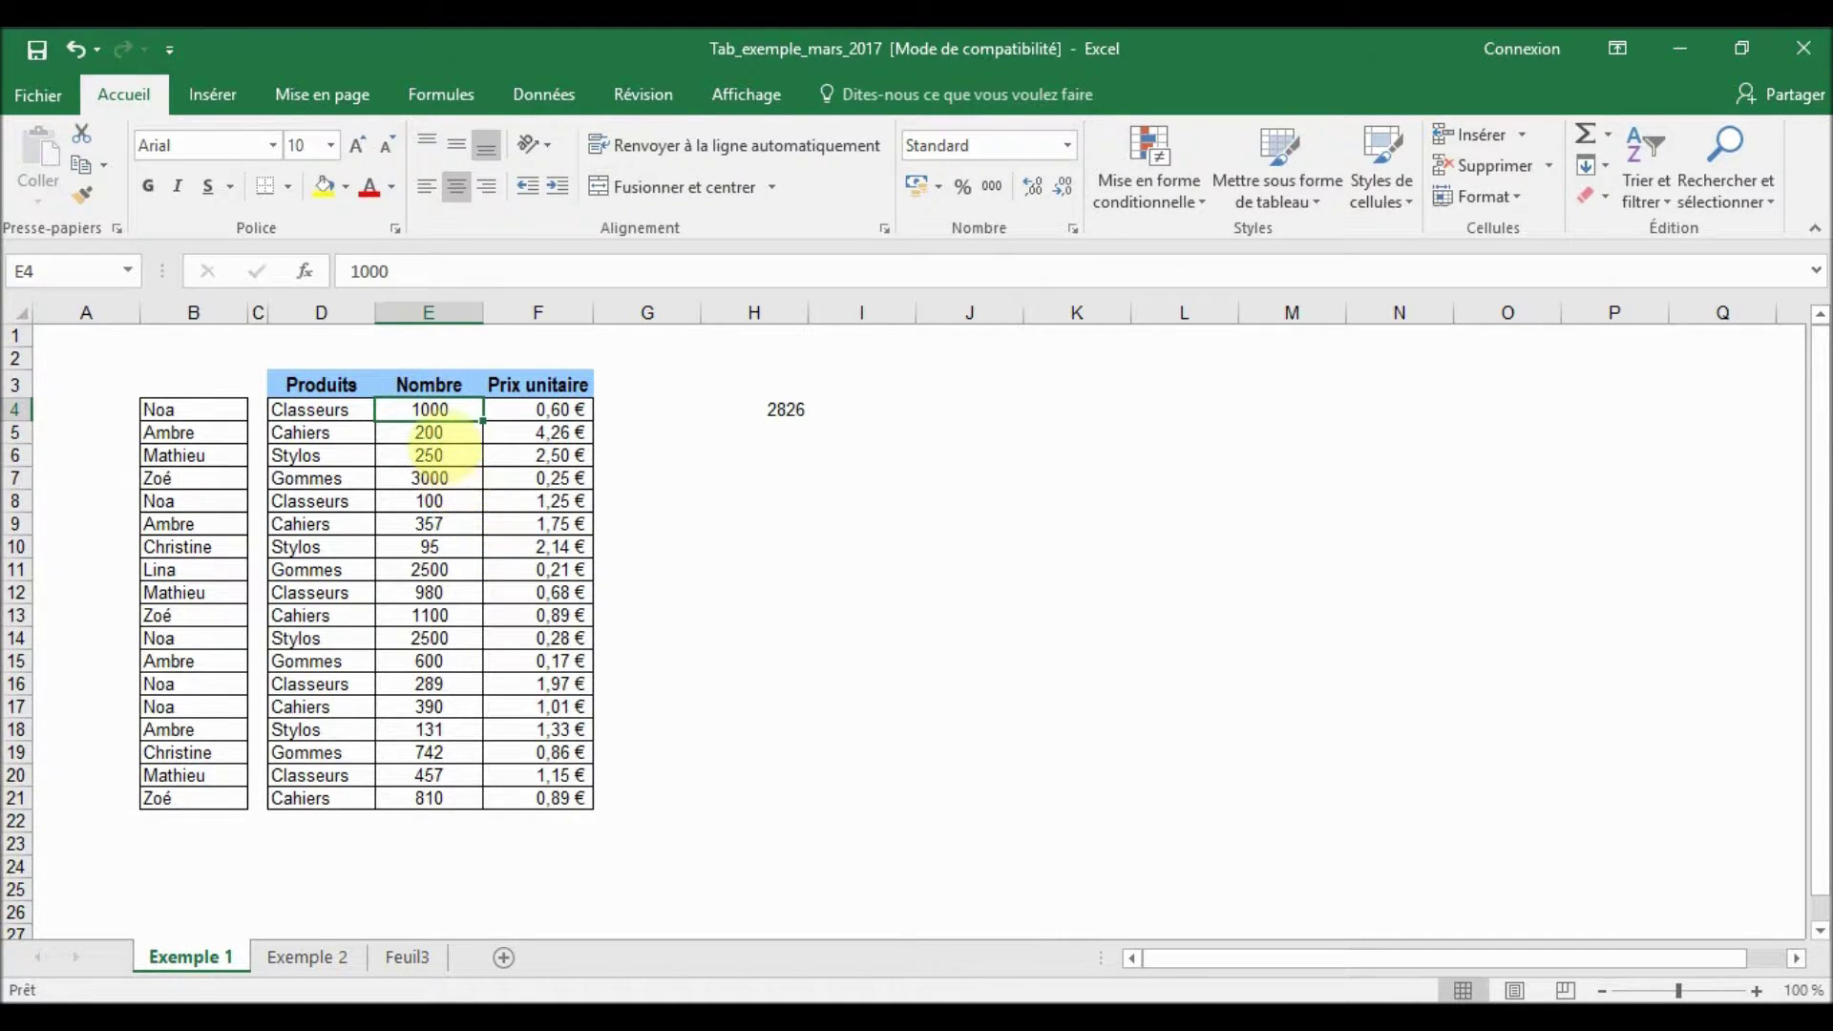
ctrl+click(441, 501)
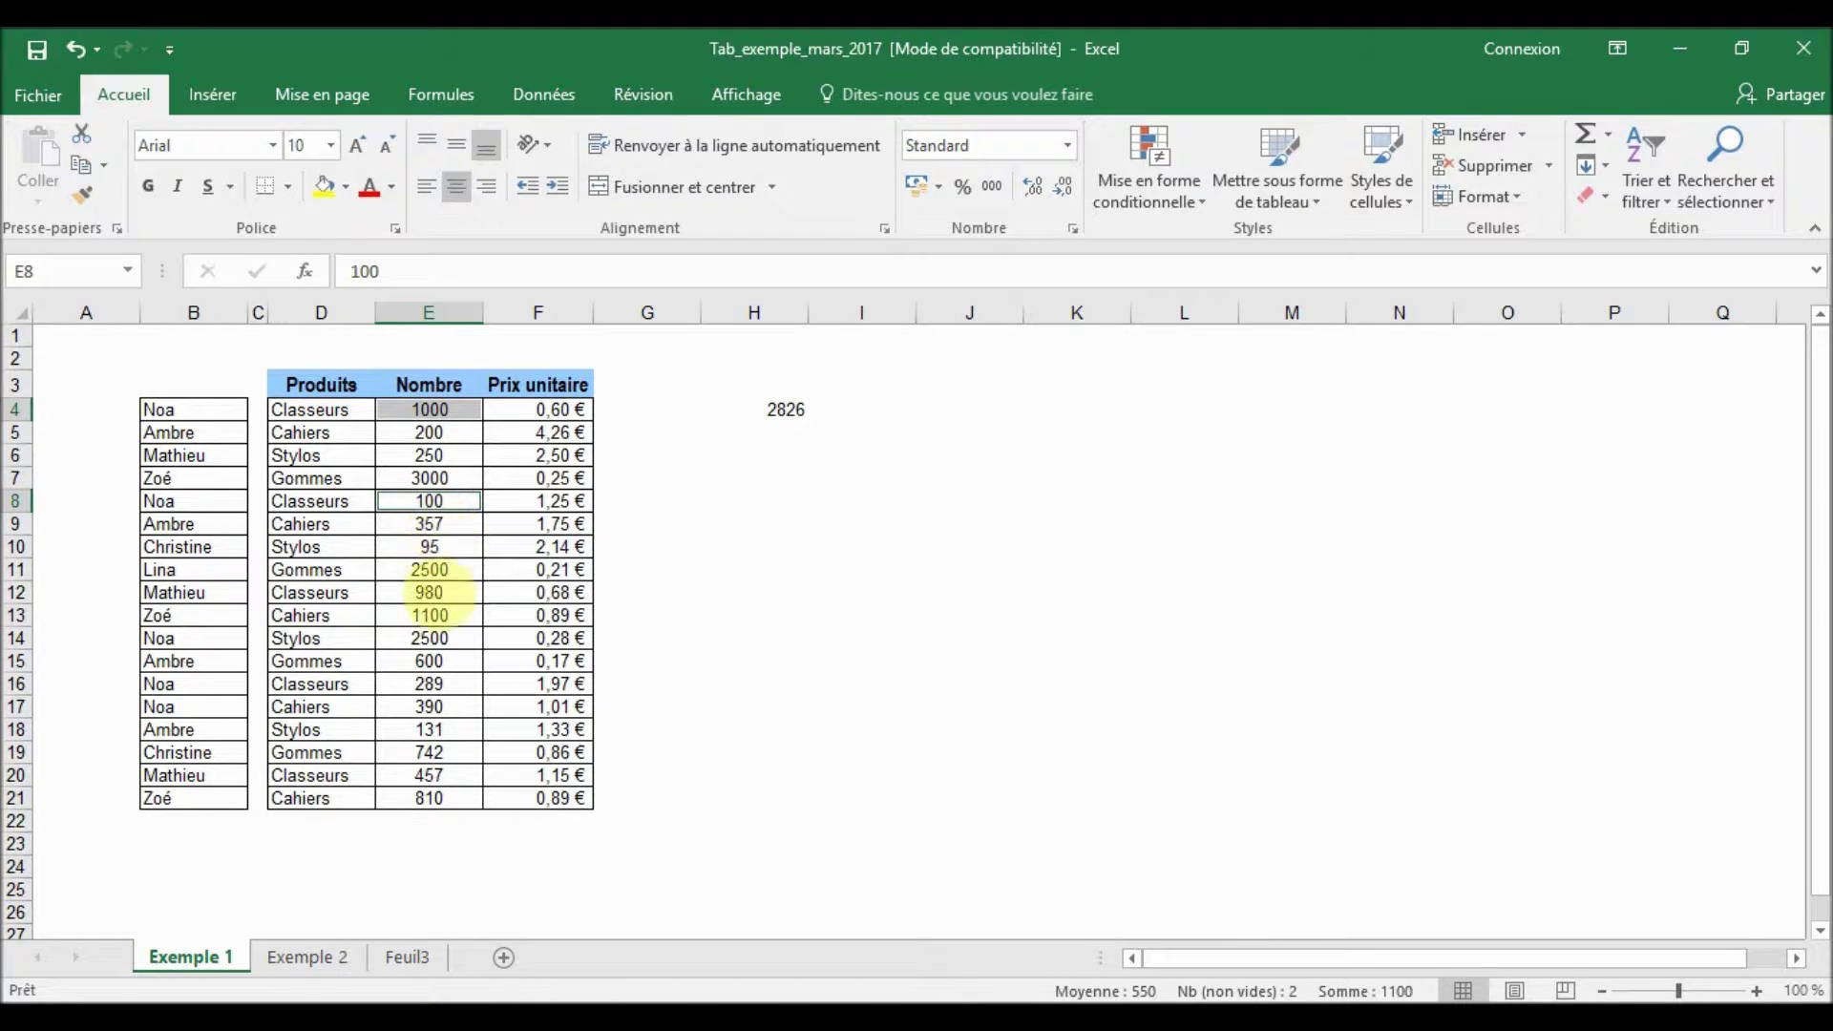
ctrl+click(436, 593)
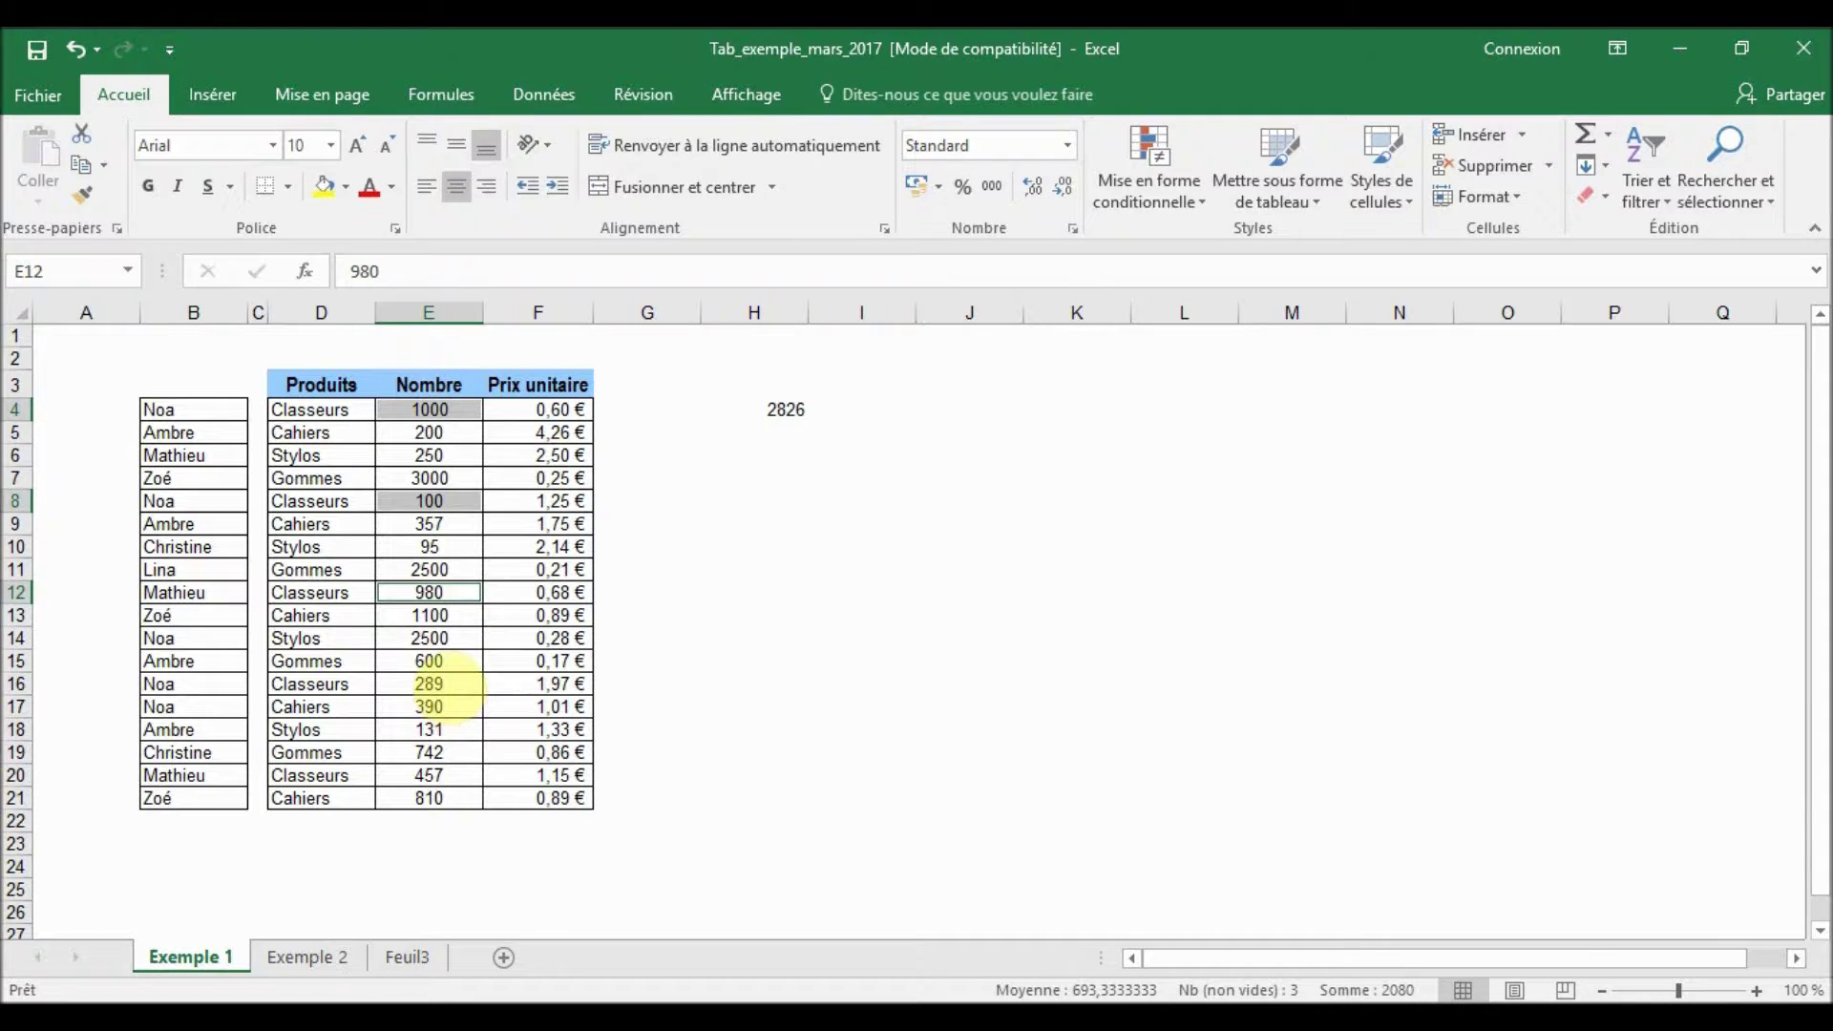
ctrl+click(437, 684)
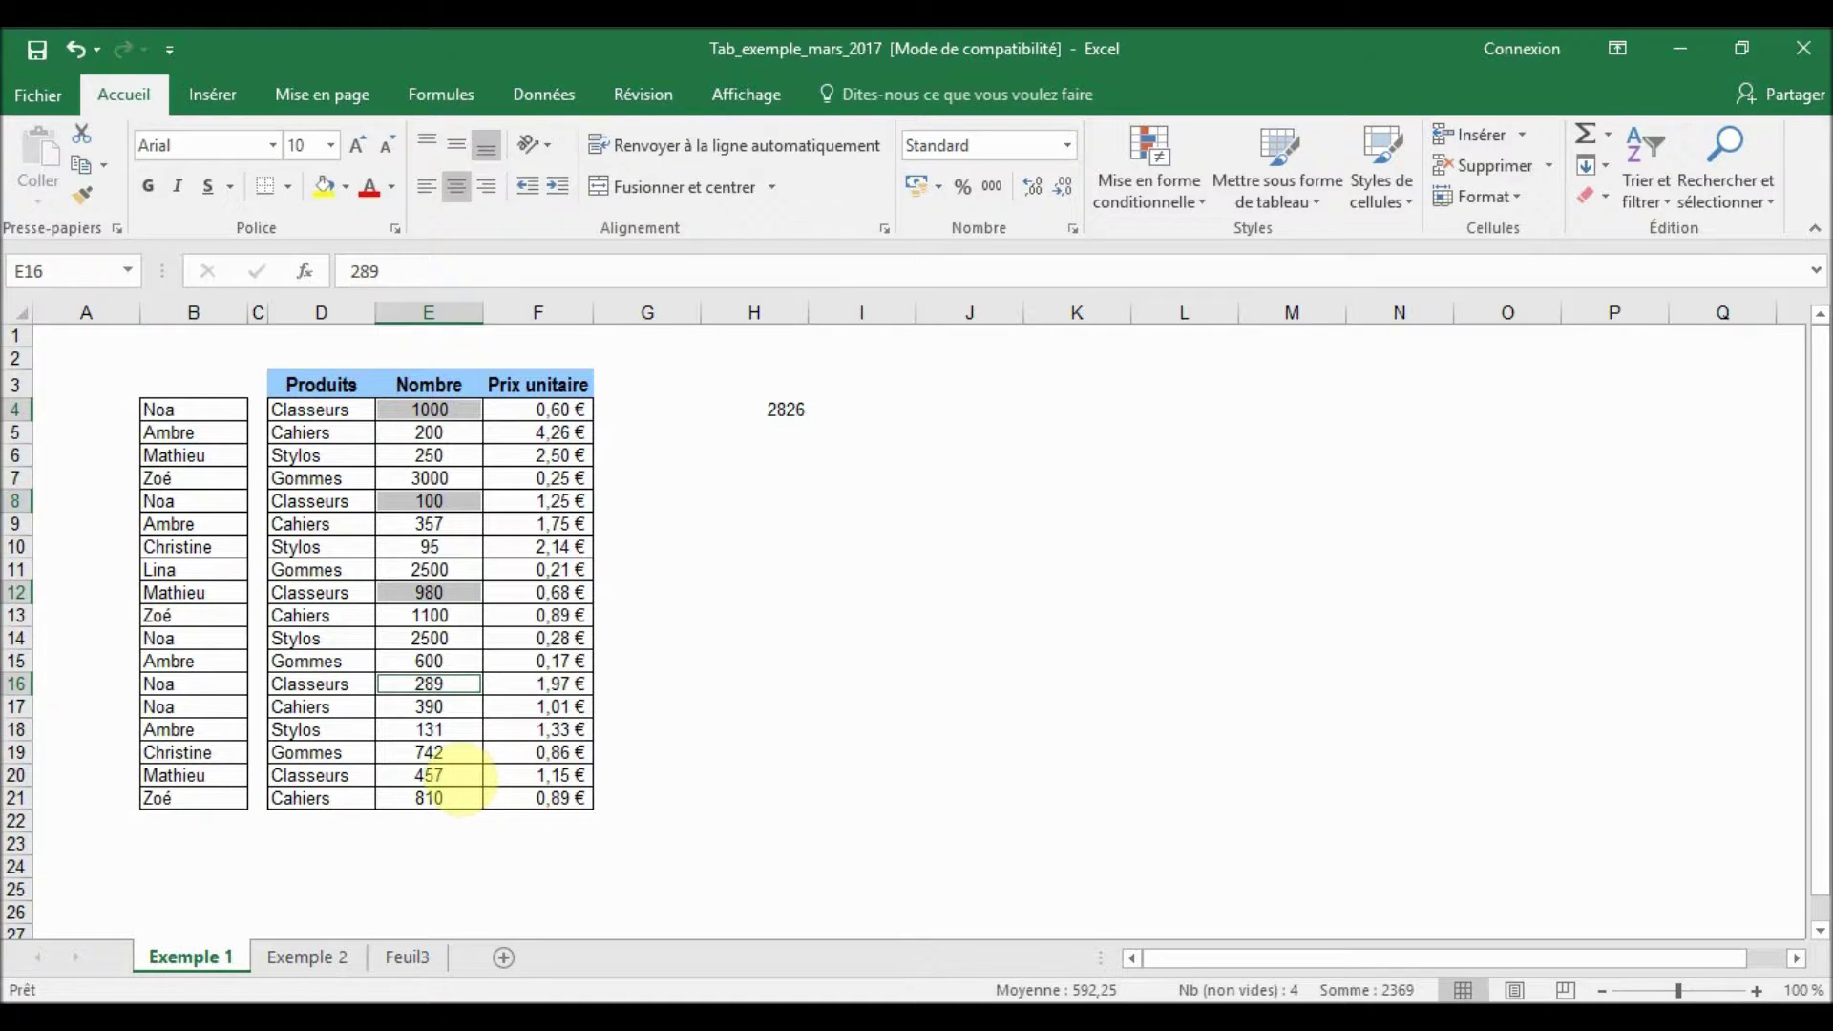
ctrl+click(460, 776)
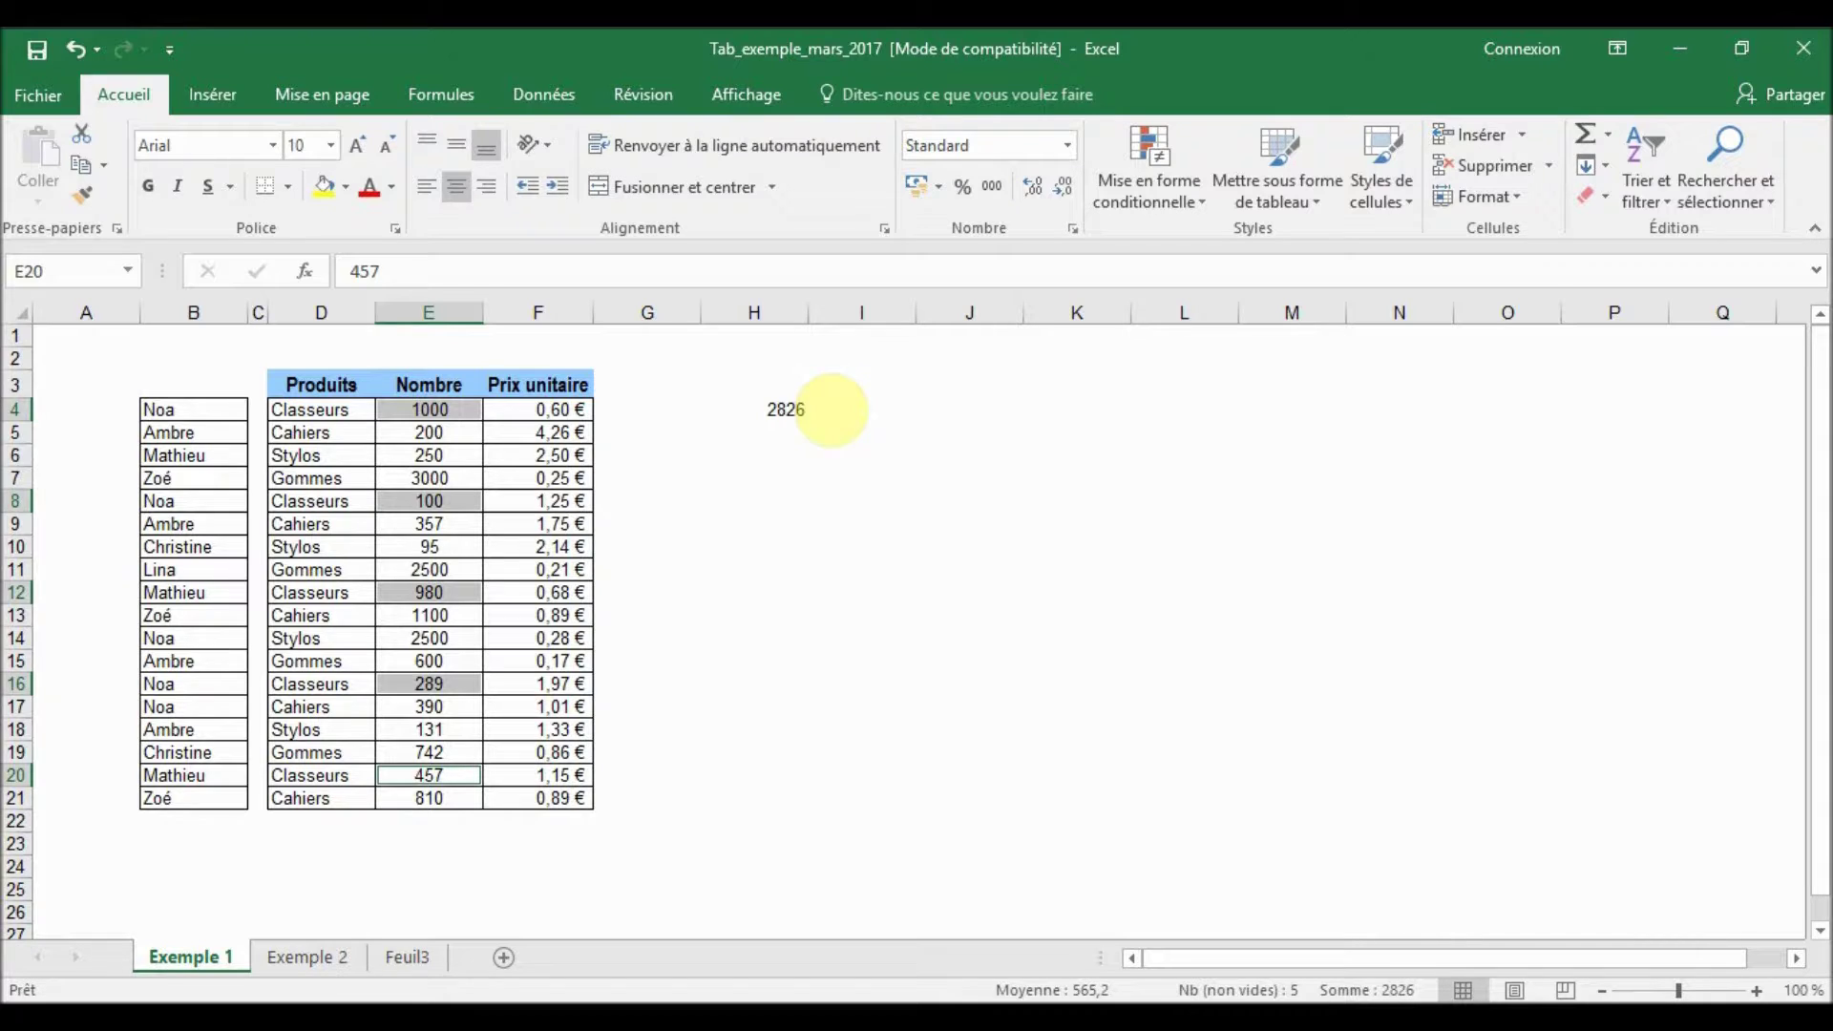
Step: Start a SOMMEPROD formula in cell H7 whose first condition tests B4:B21 for the name listed in B4
click(800, 474)
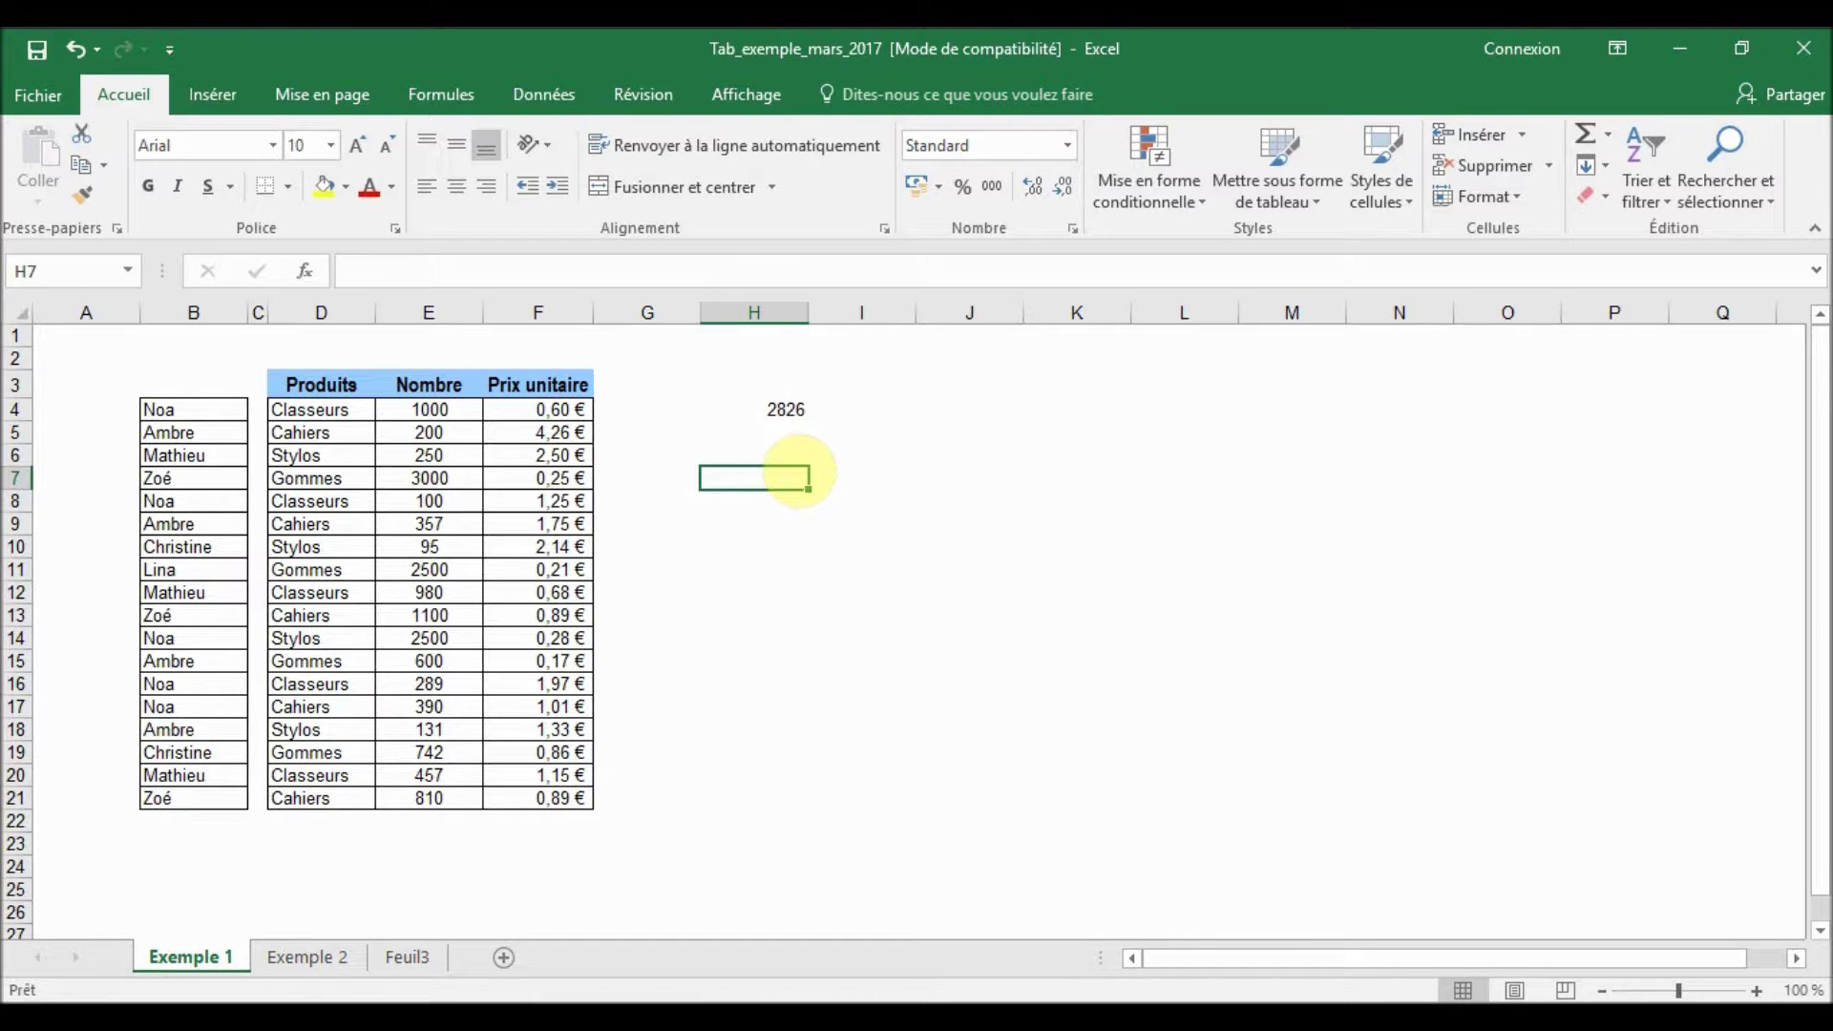
text(=so)
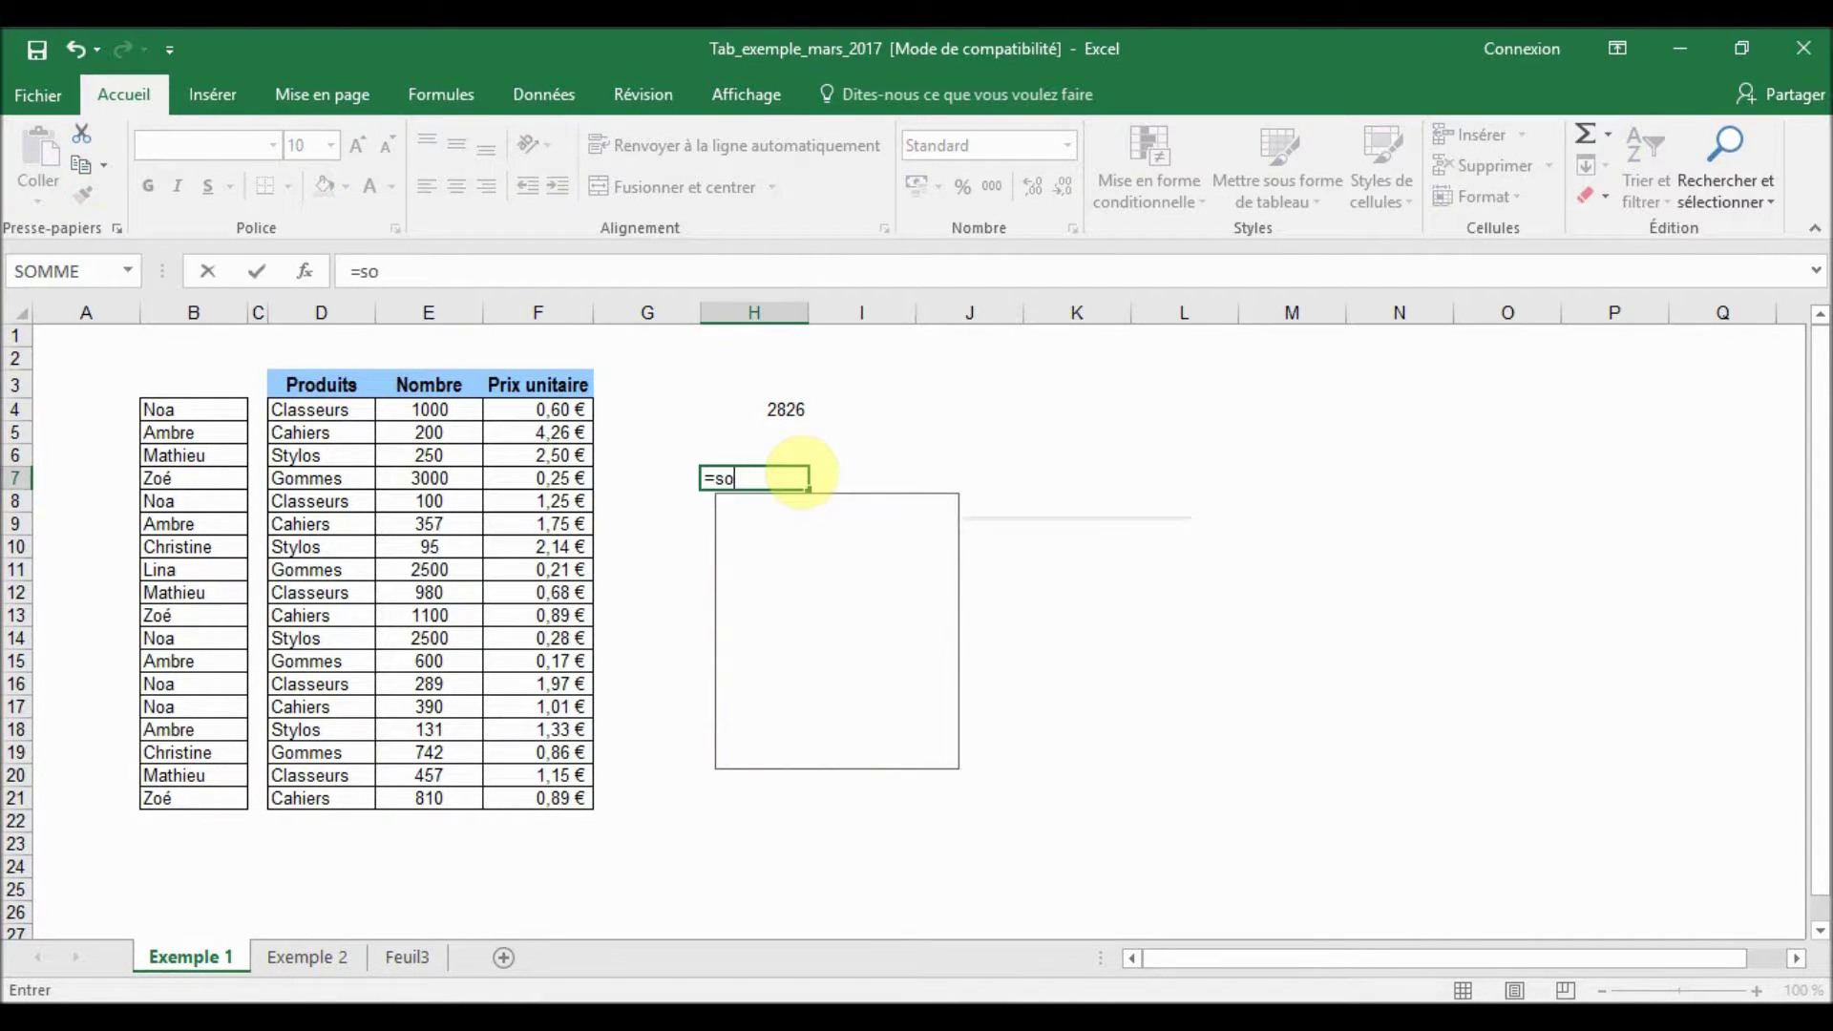
text(mmepr)
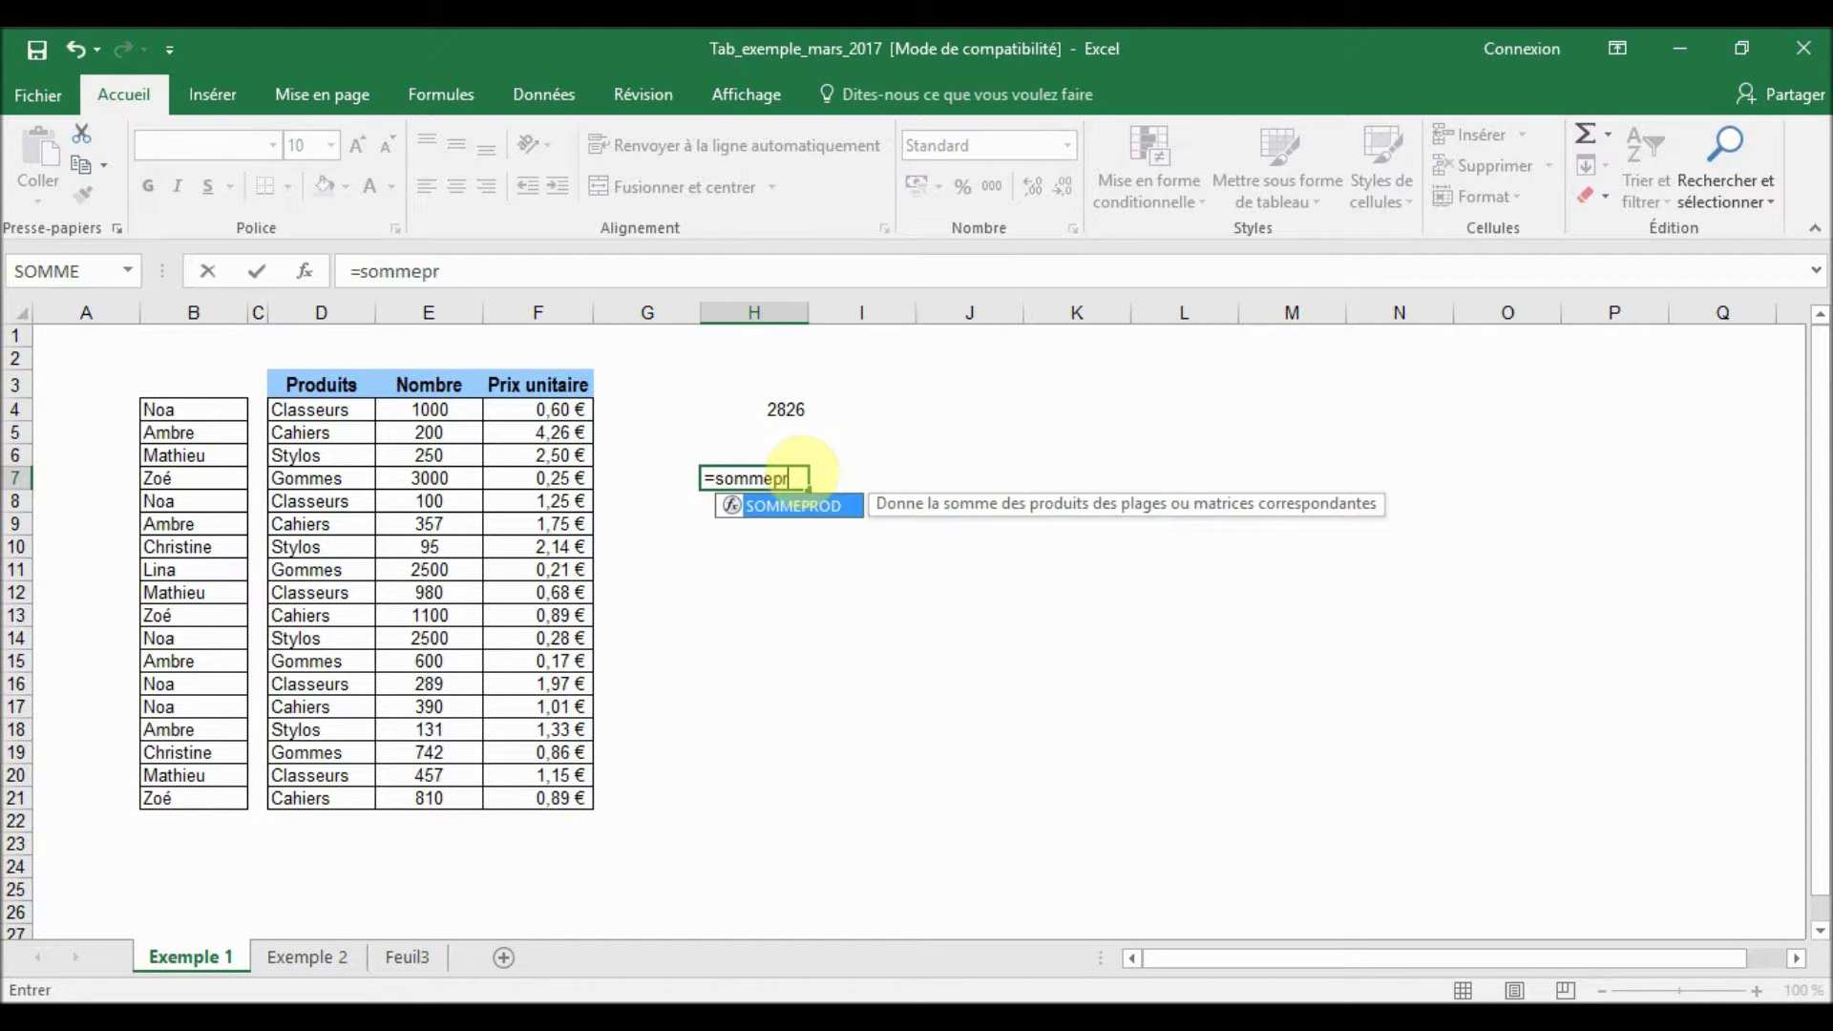
key(BackSpace)
key(BackSpace)
key(BackSpace)
text(eprod()
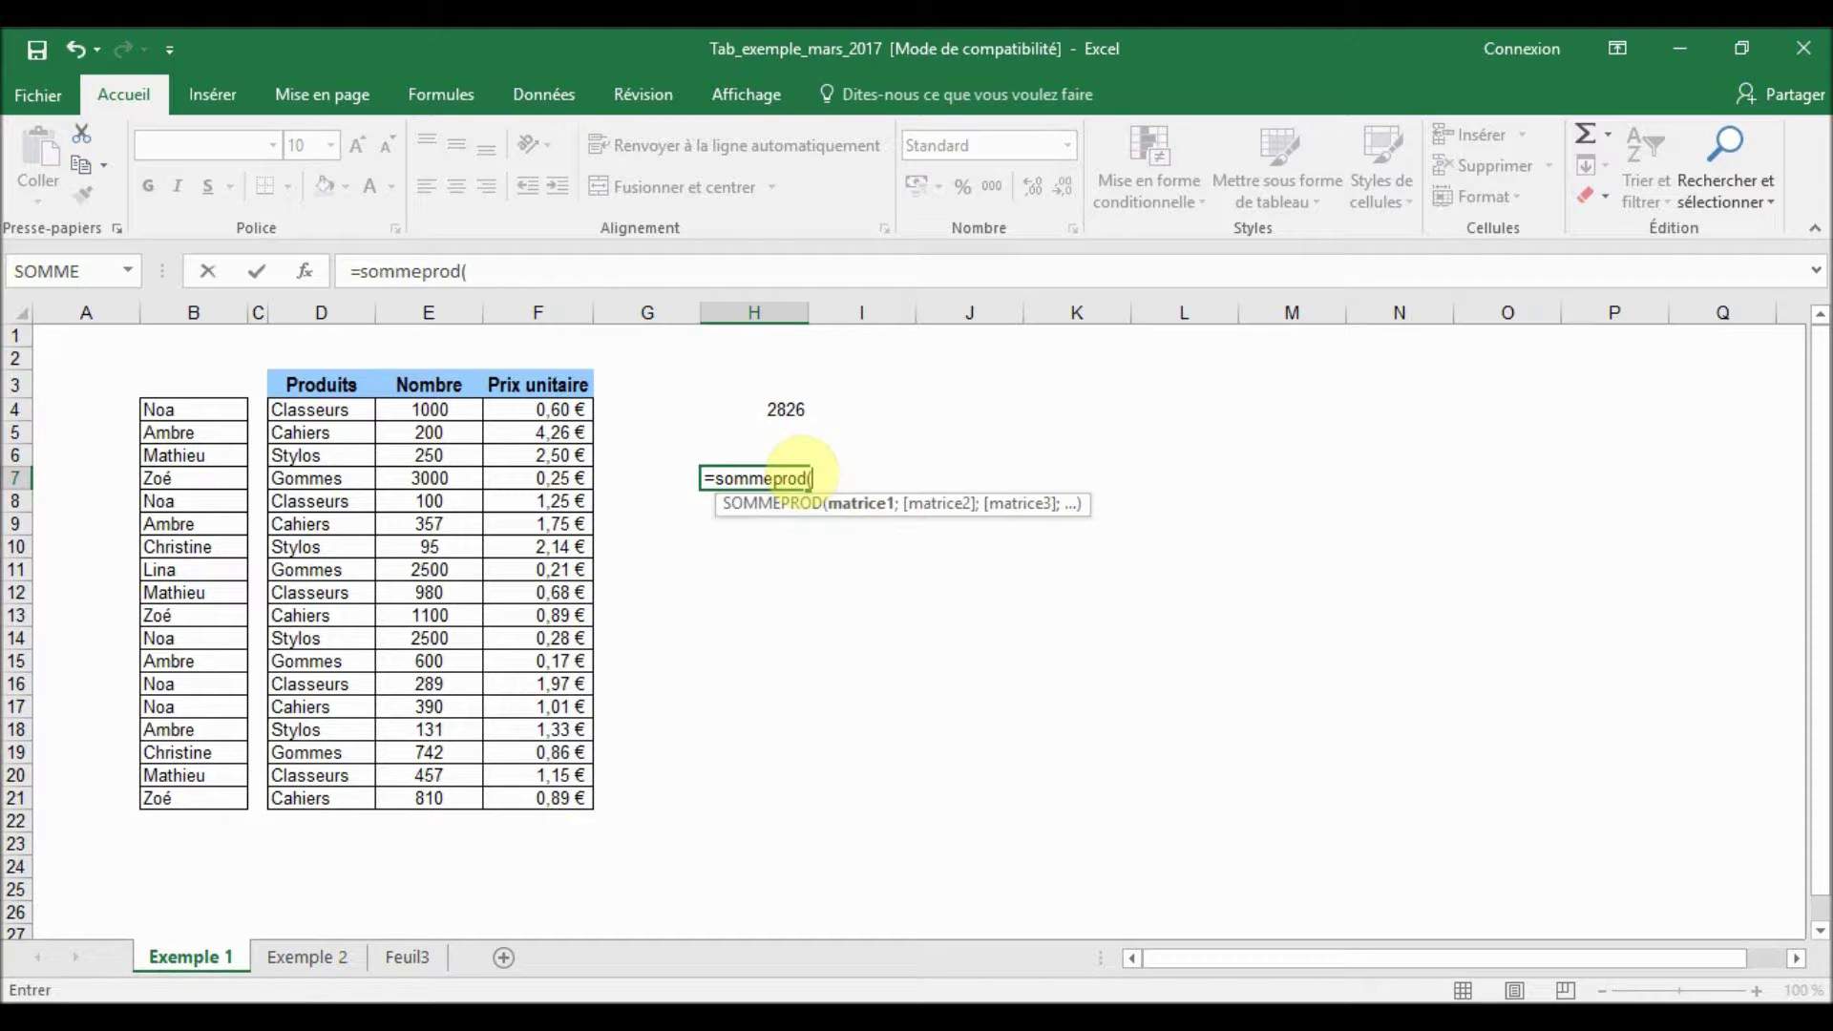
text(()
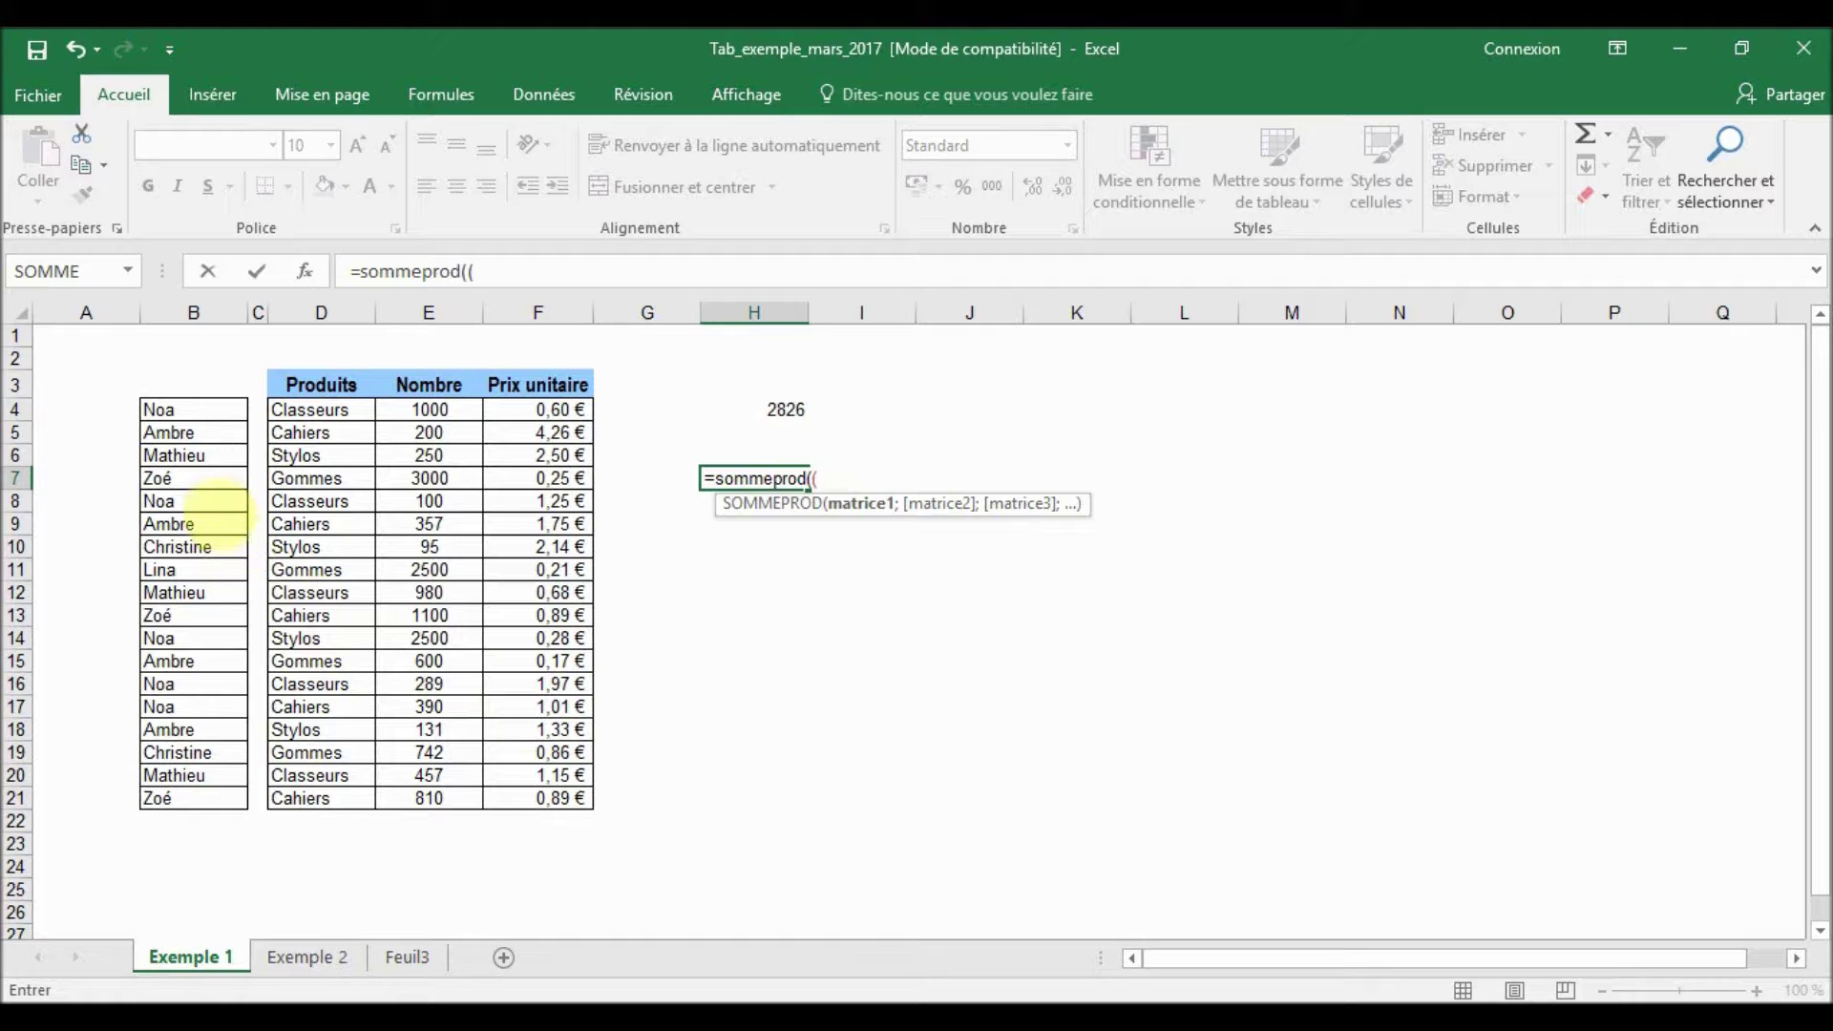
drag(191, 404, 196, 803)
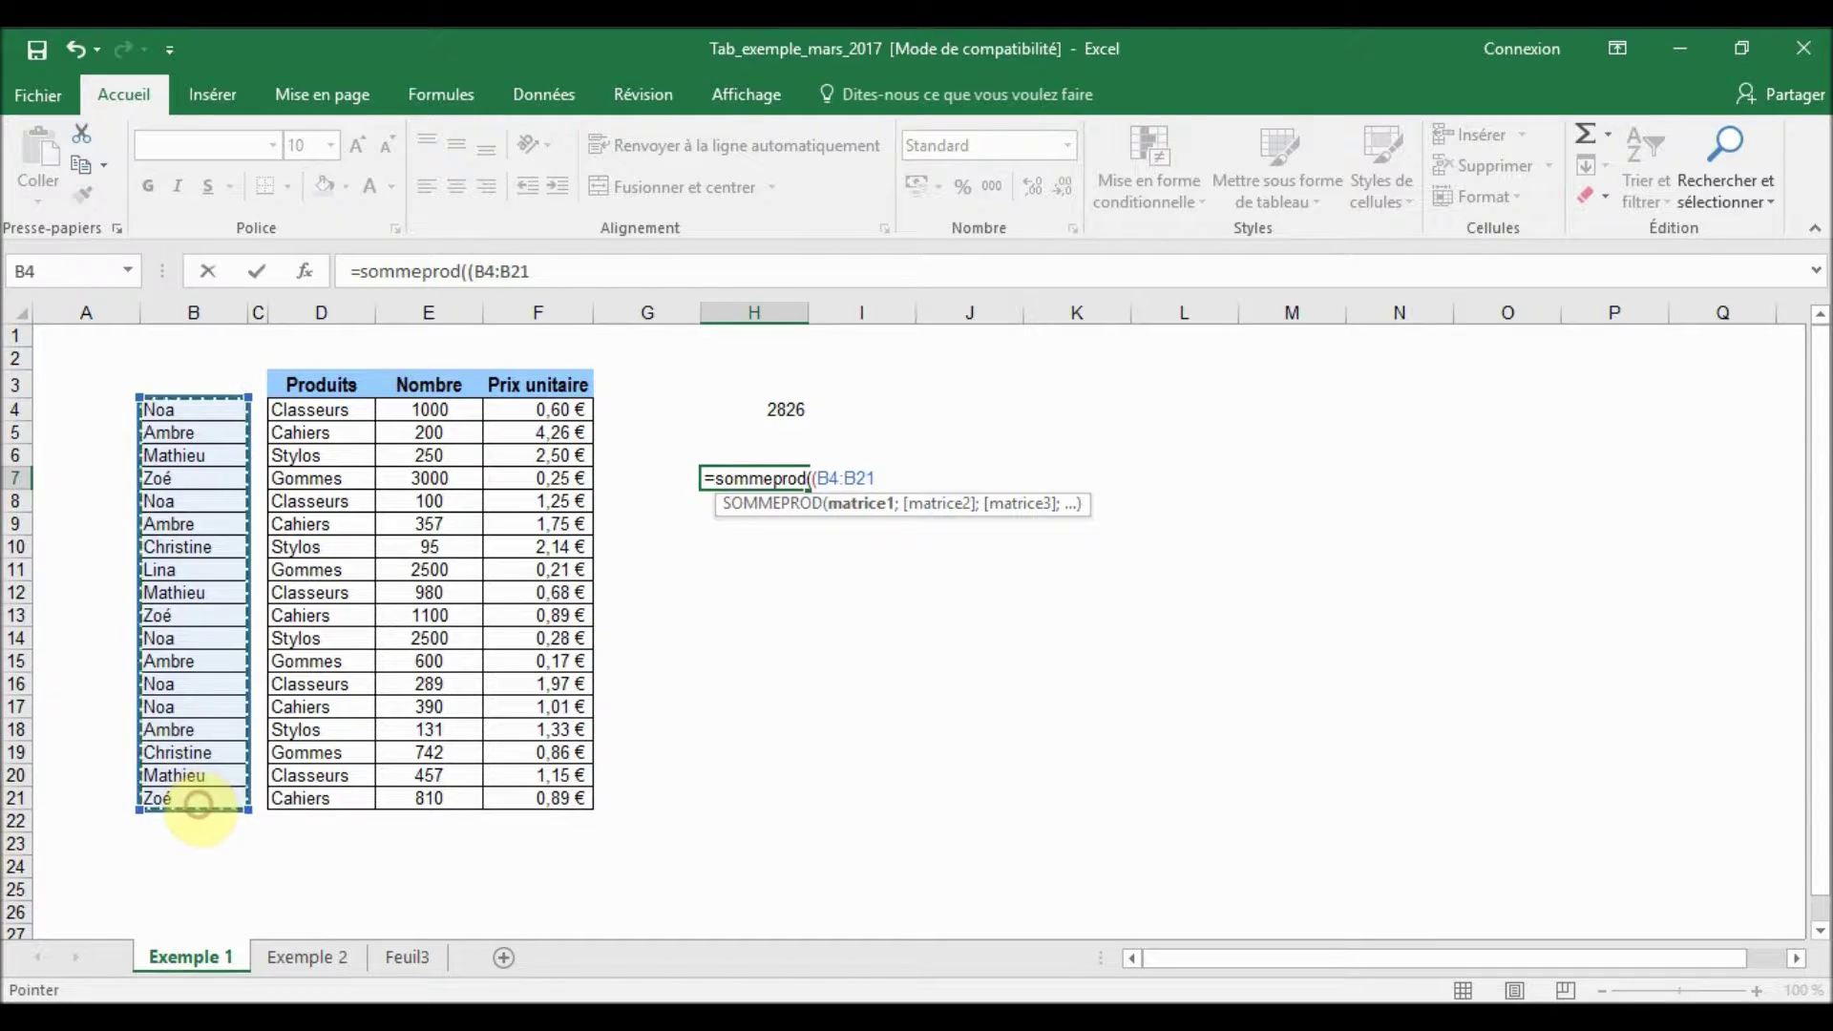
text(="noa")
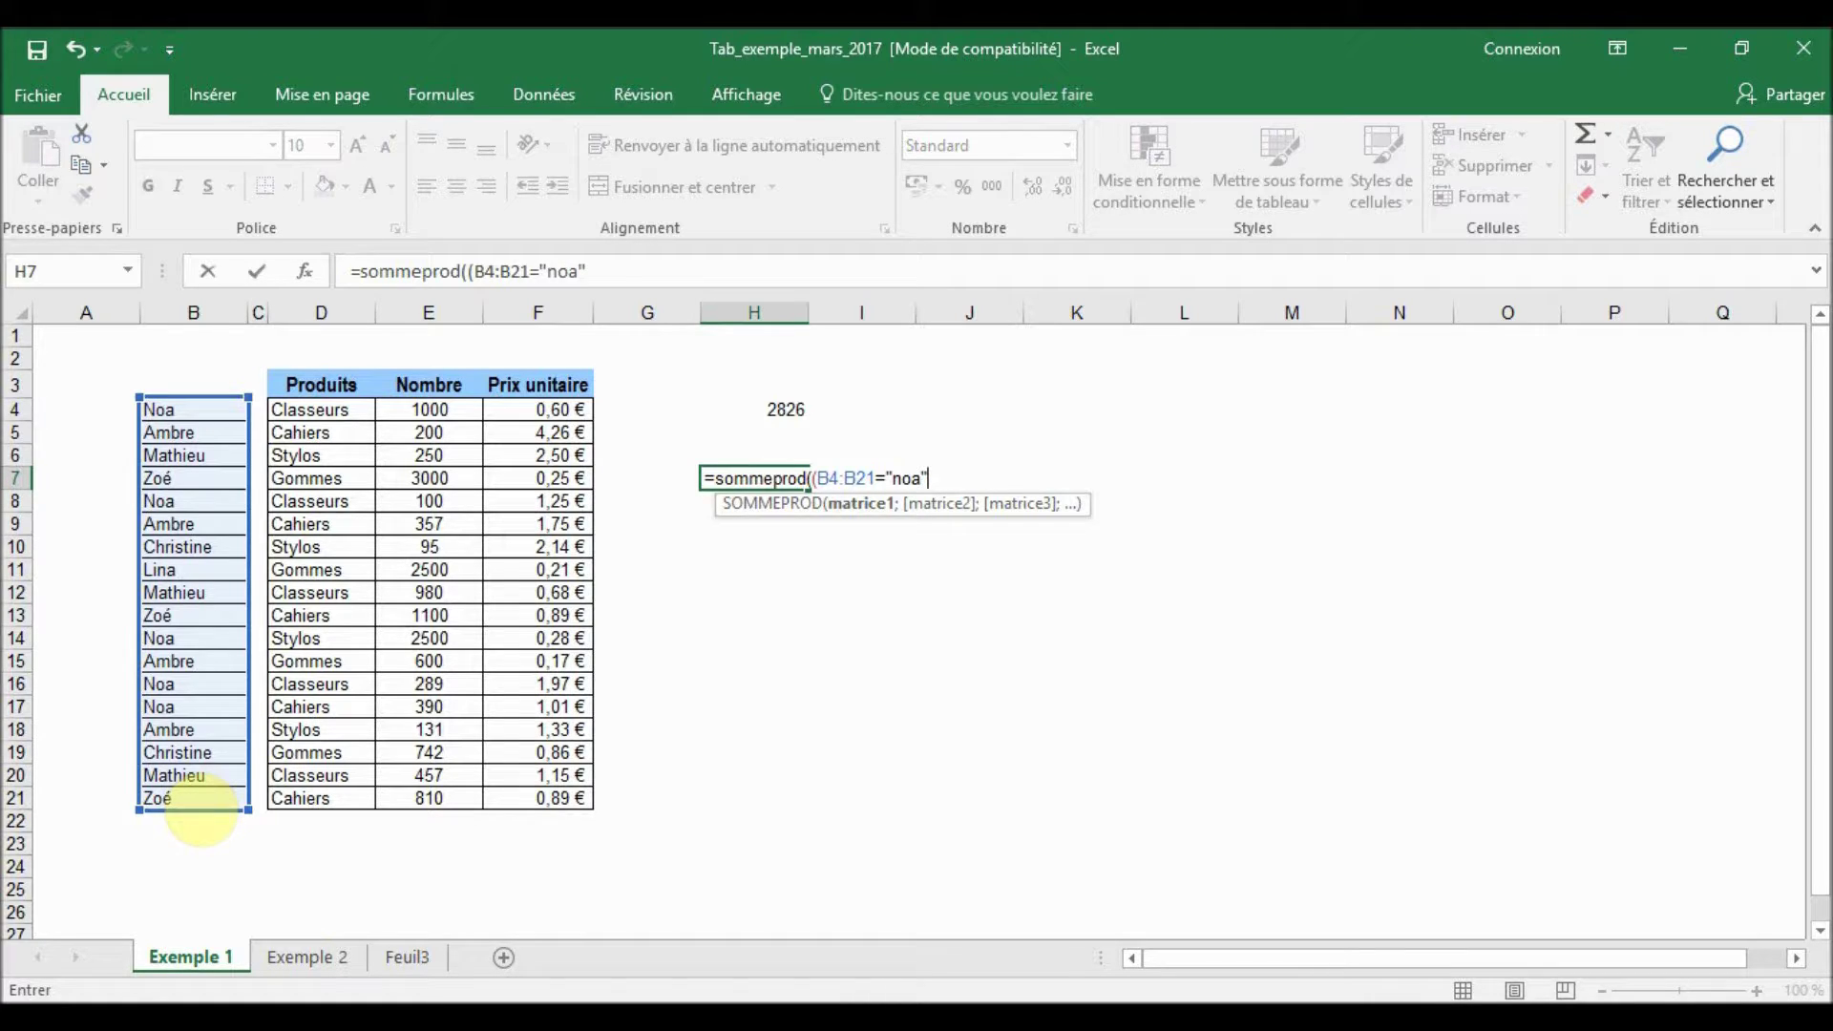
Step: Multiply the name condition in H7 by a second condition, (D4:D21="classeurs")
text()*)
drag(306, 409, 299, 798)
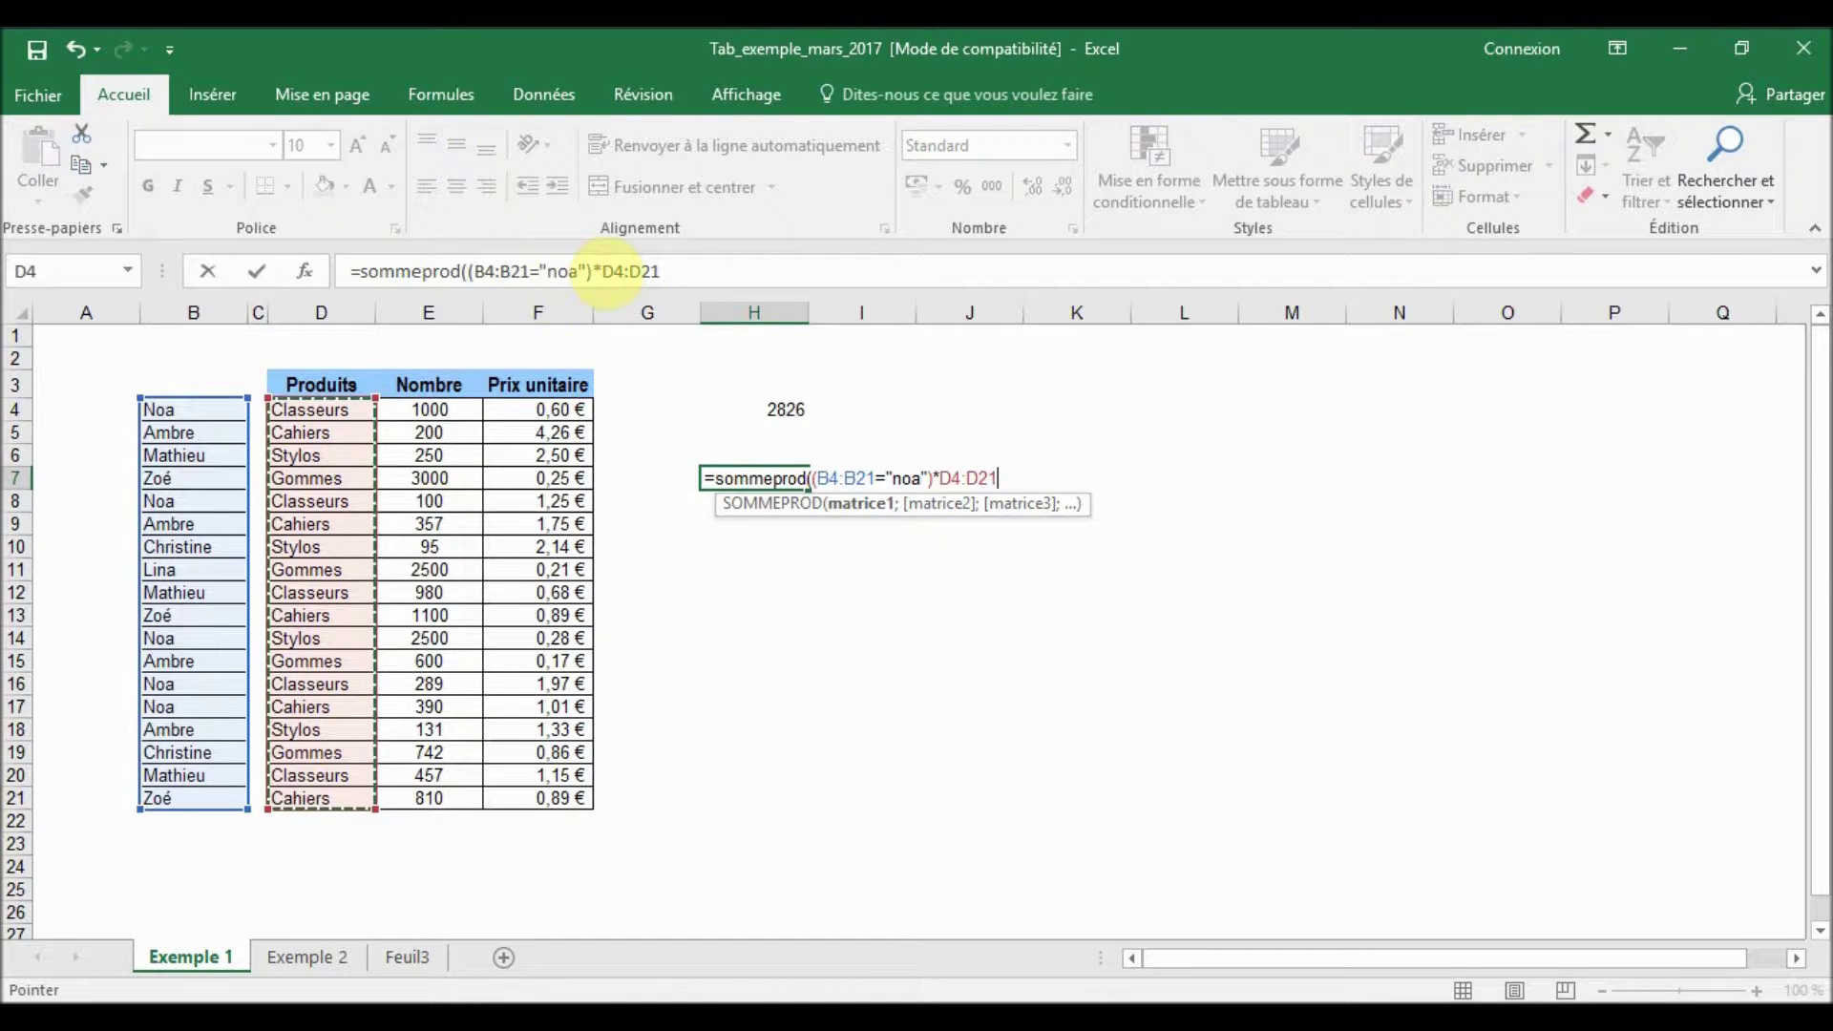
click(603, 272)
text(()
click(684, 268)
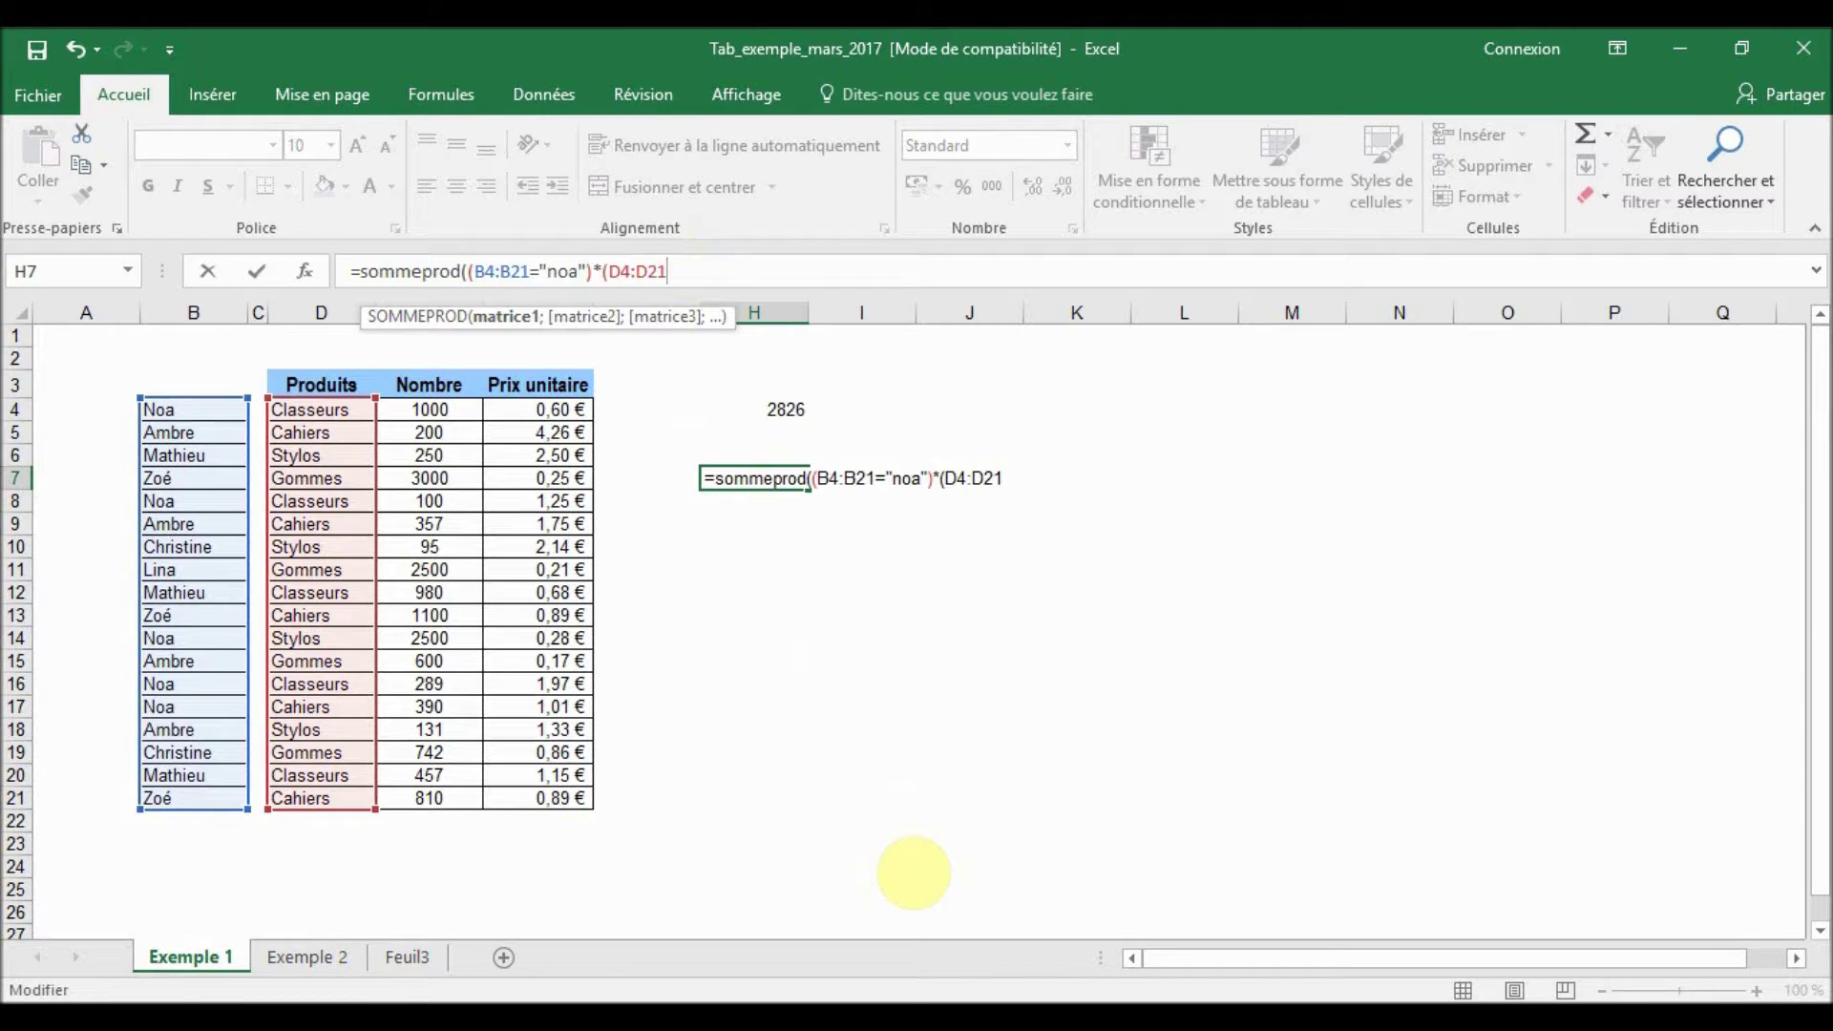
text(="classeurs"))
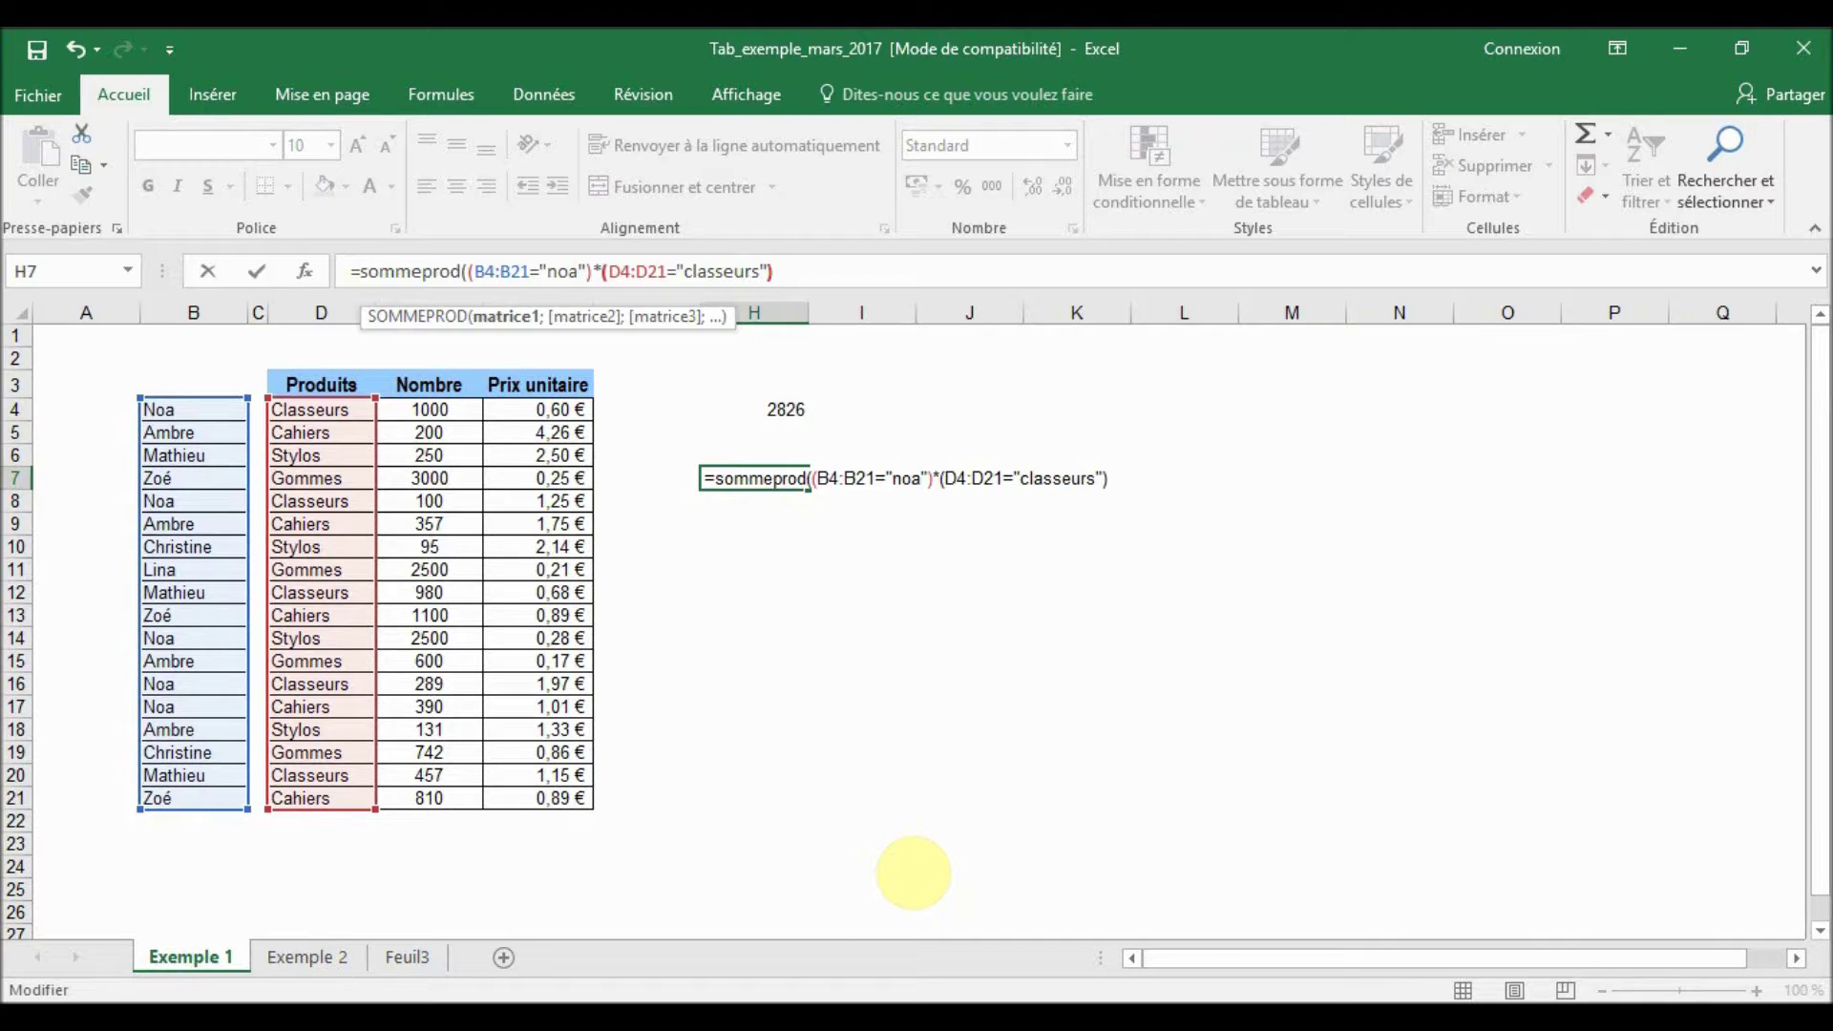
Step: Multiply both conditions in H7 by the quantities (E4:E21) and complete the formula
text(*)
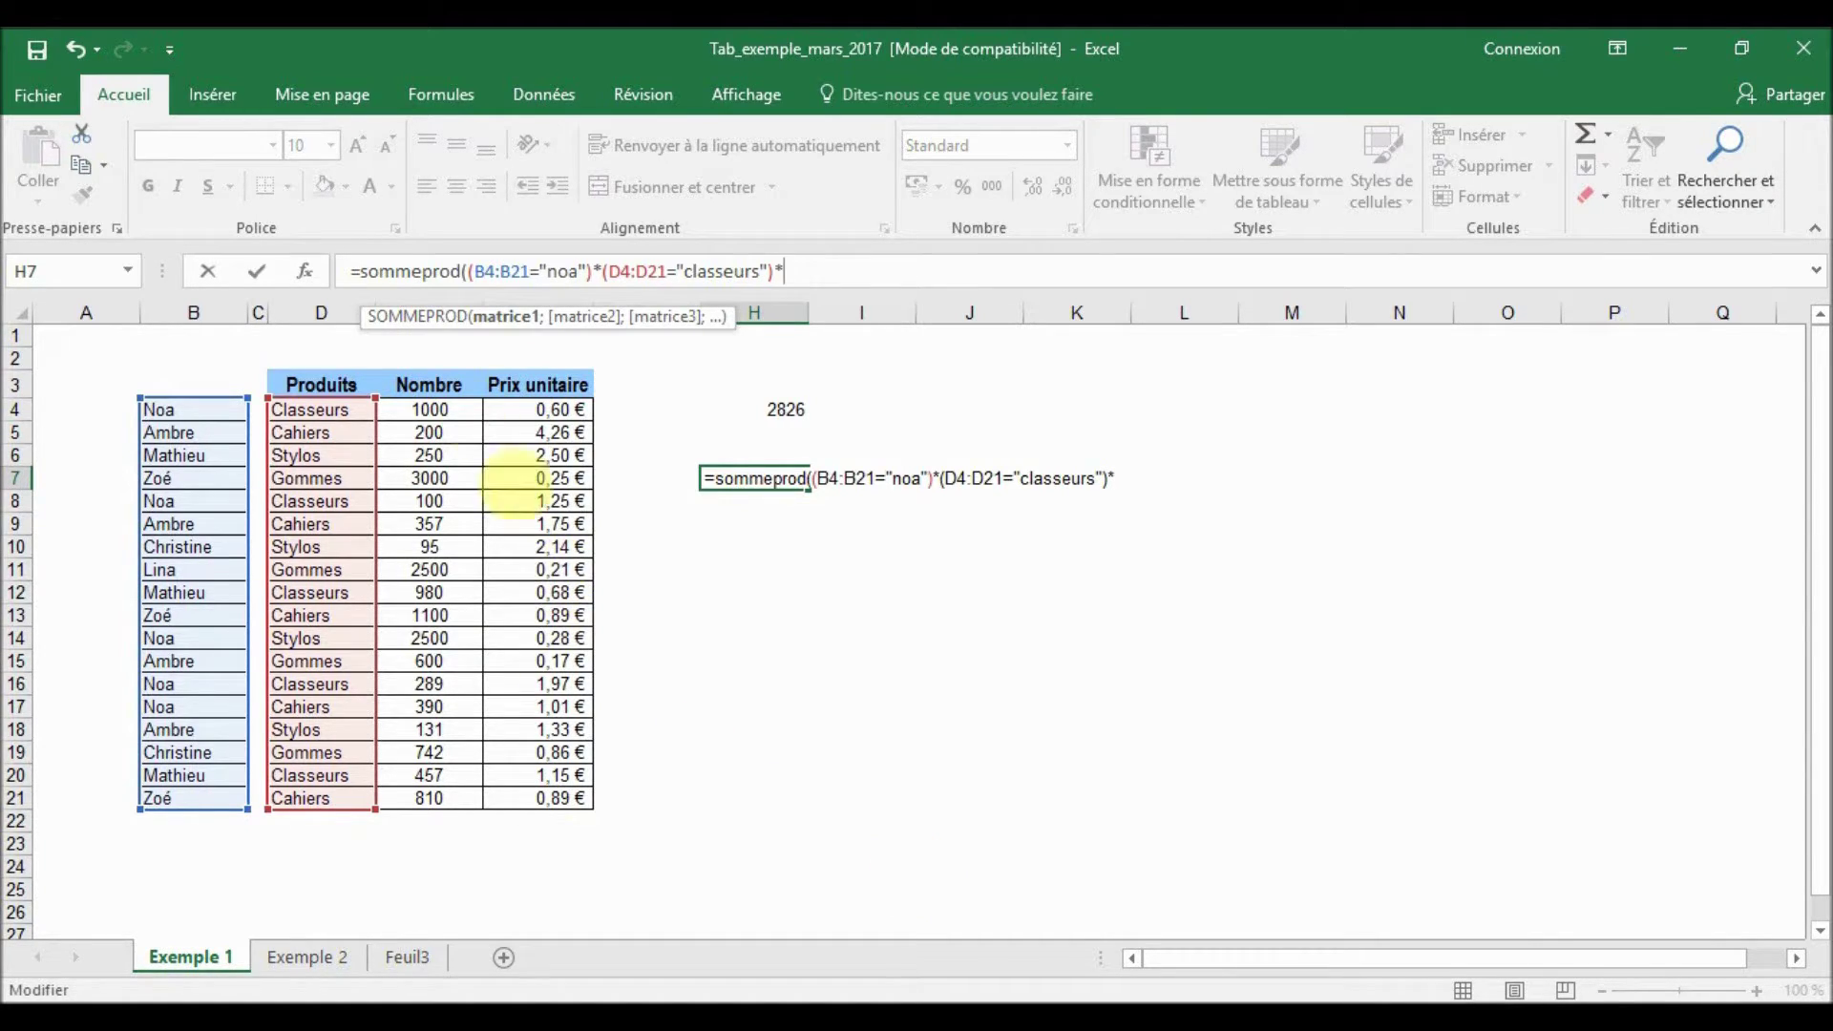
drag(430, 409, 432, 798)
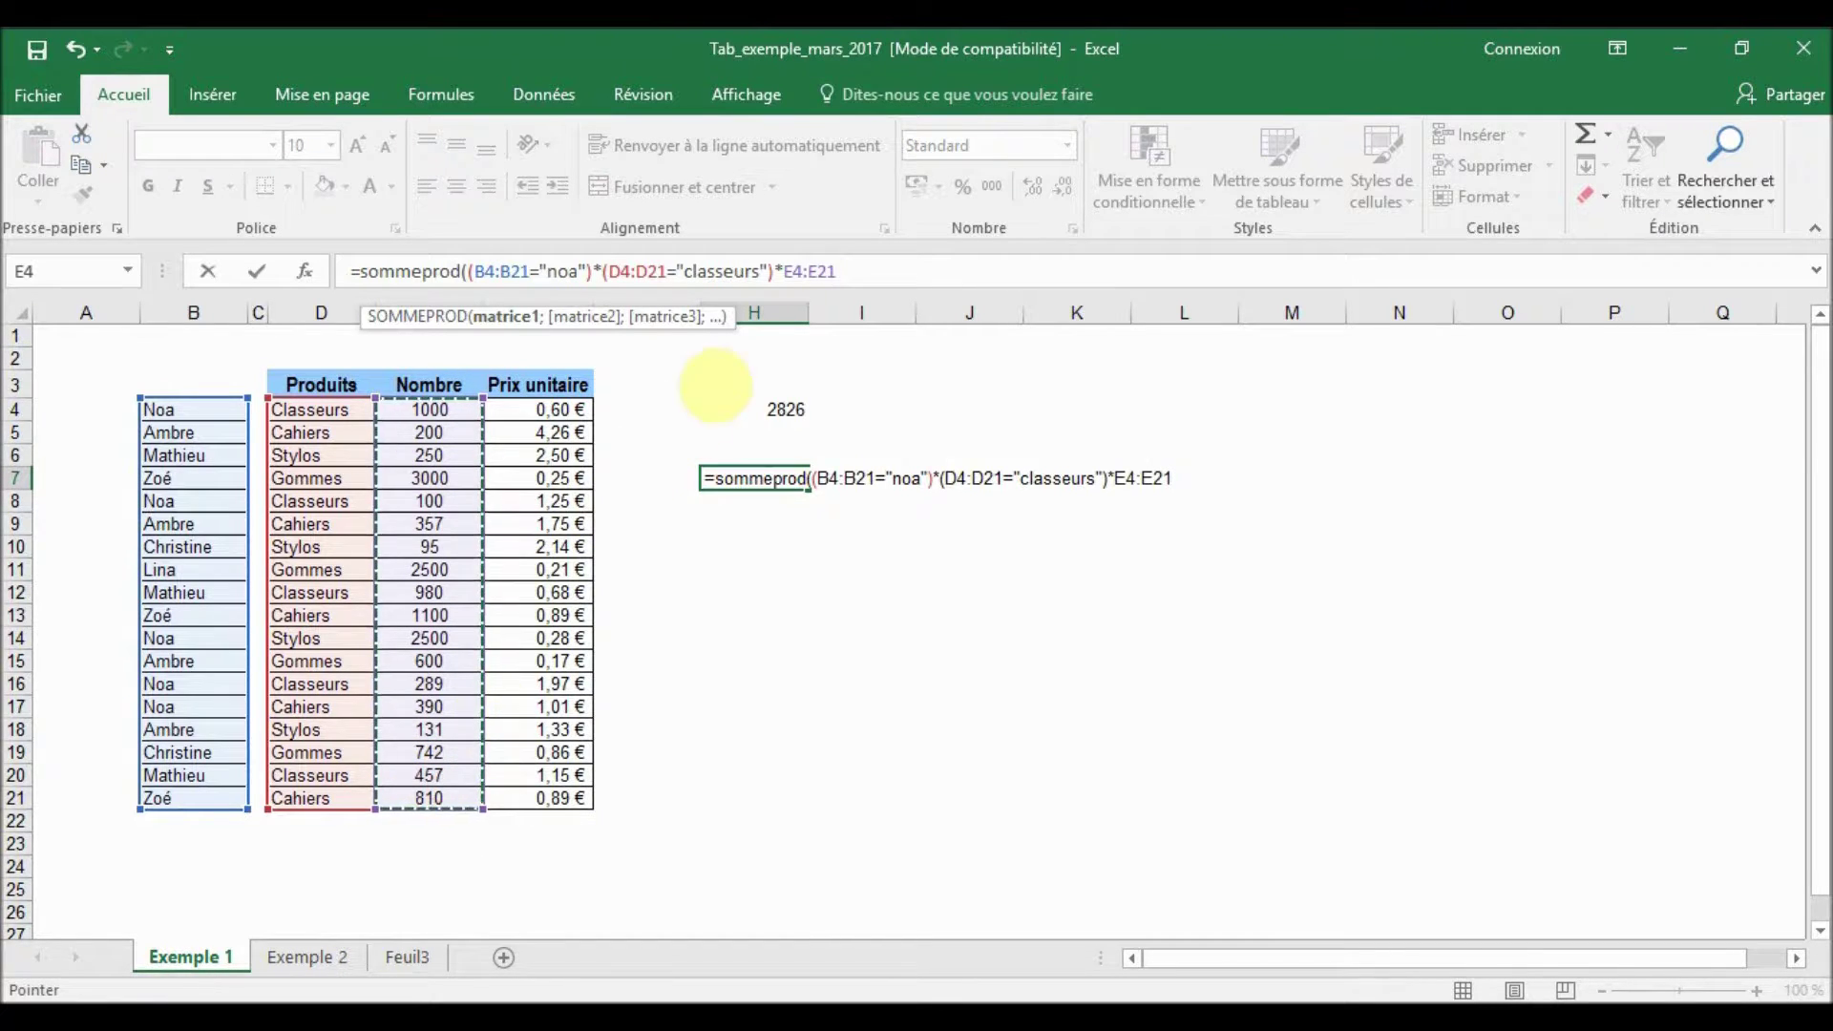
click(782, 272)
text(()
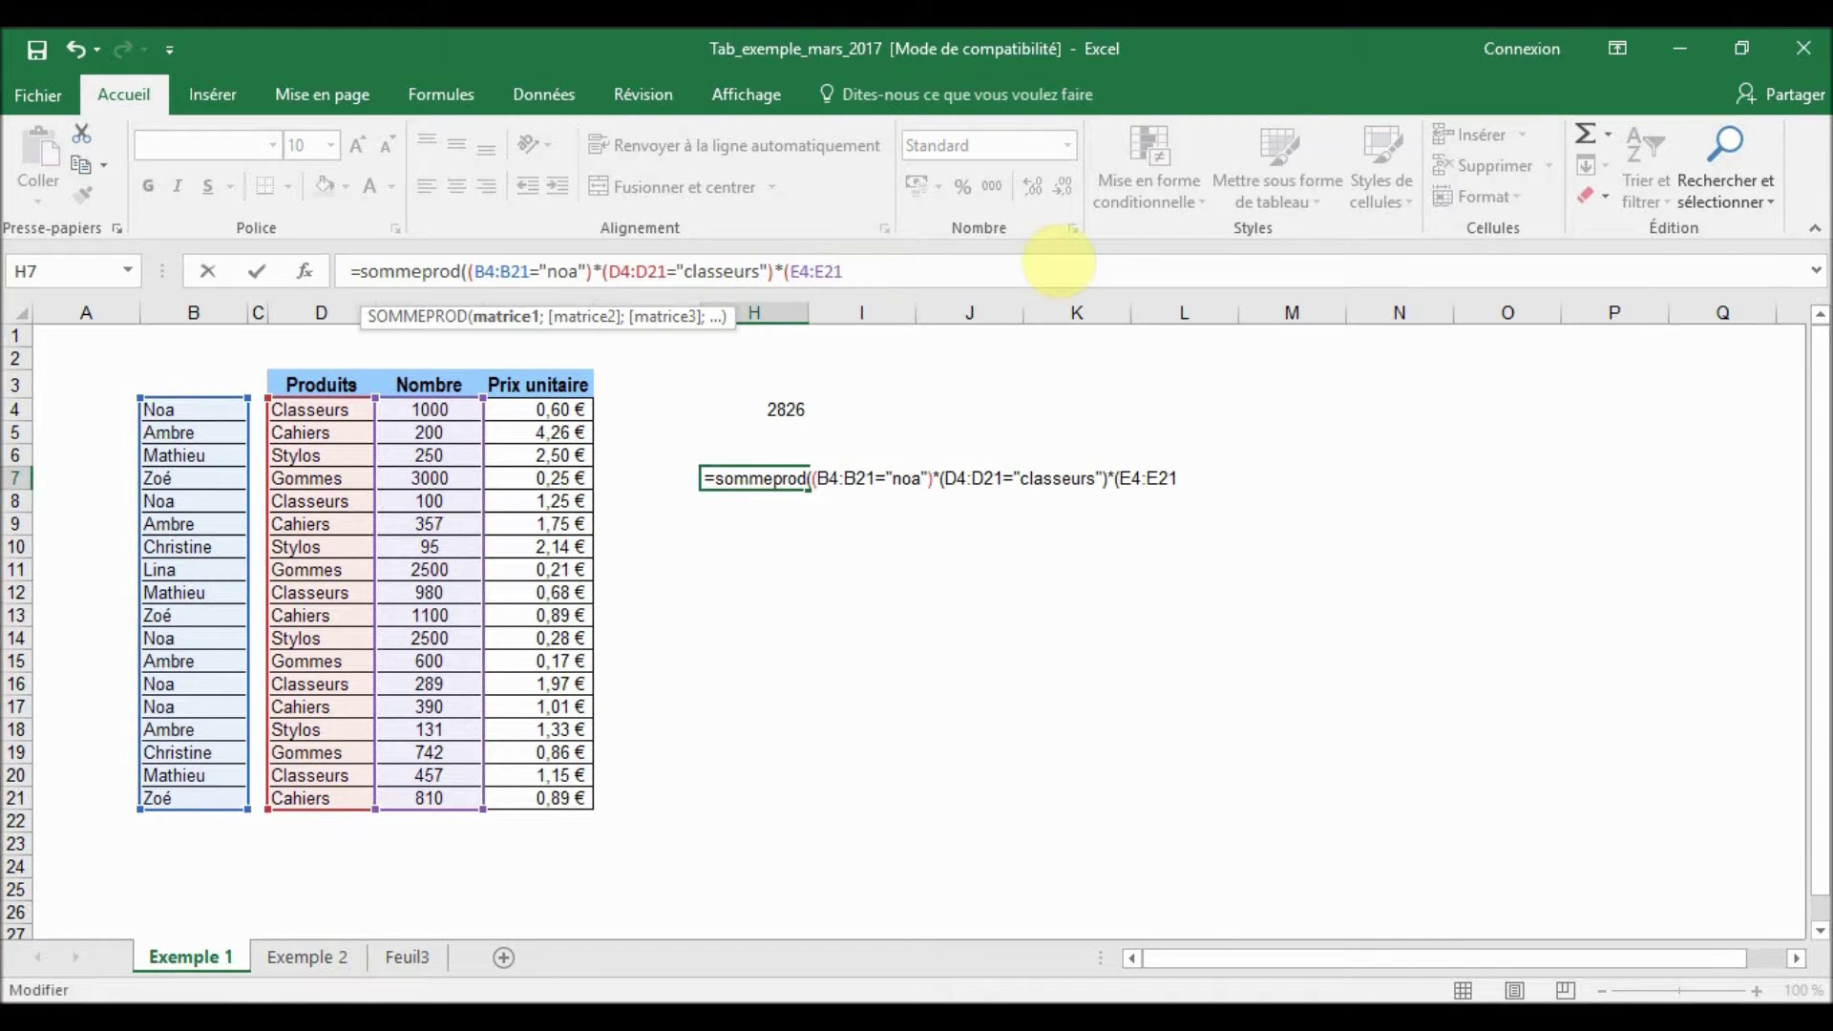
text()))
key(Return)
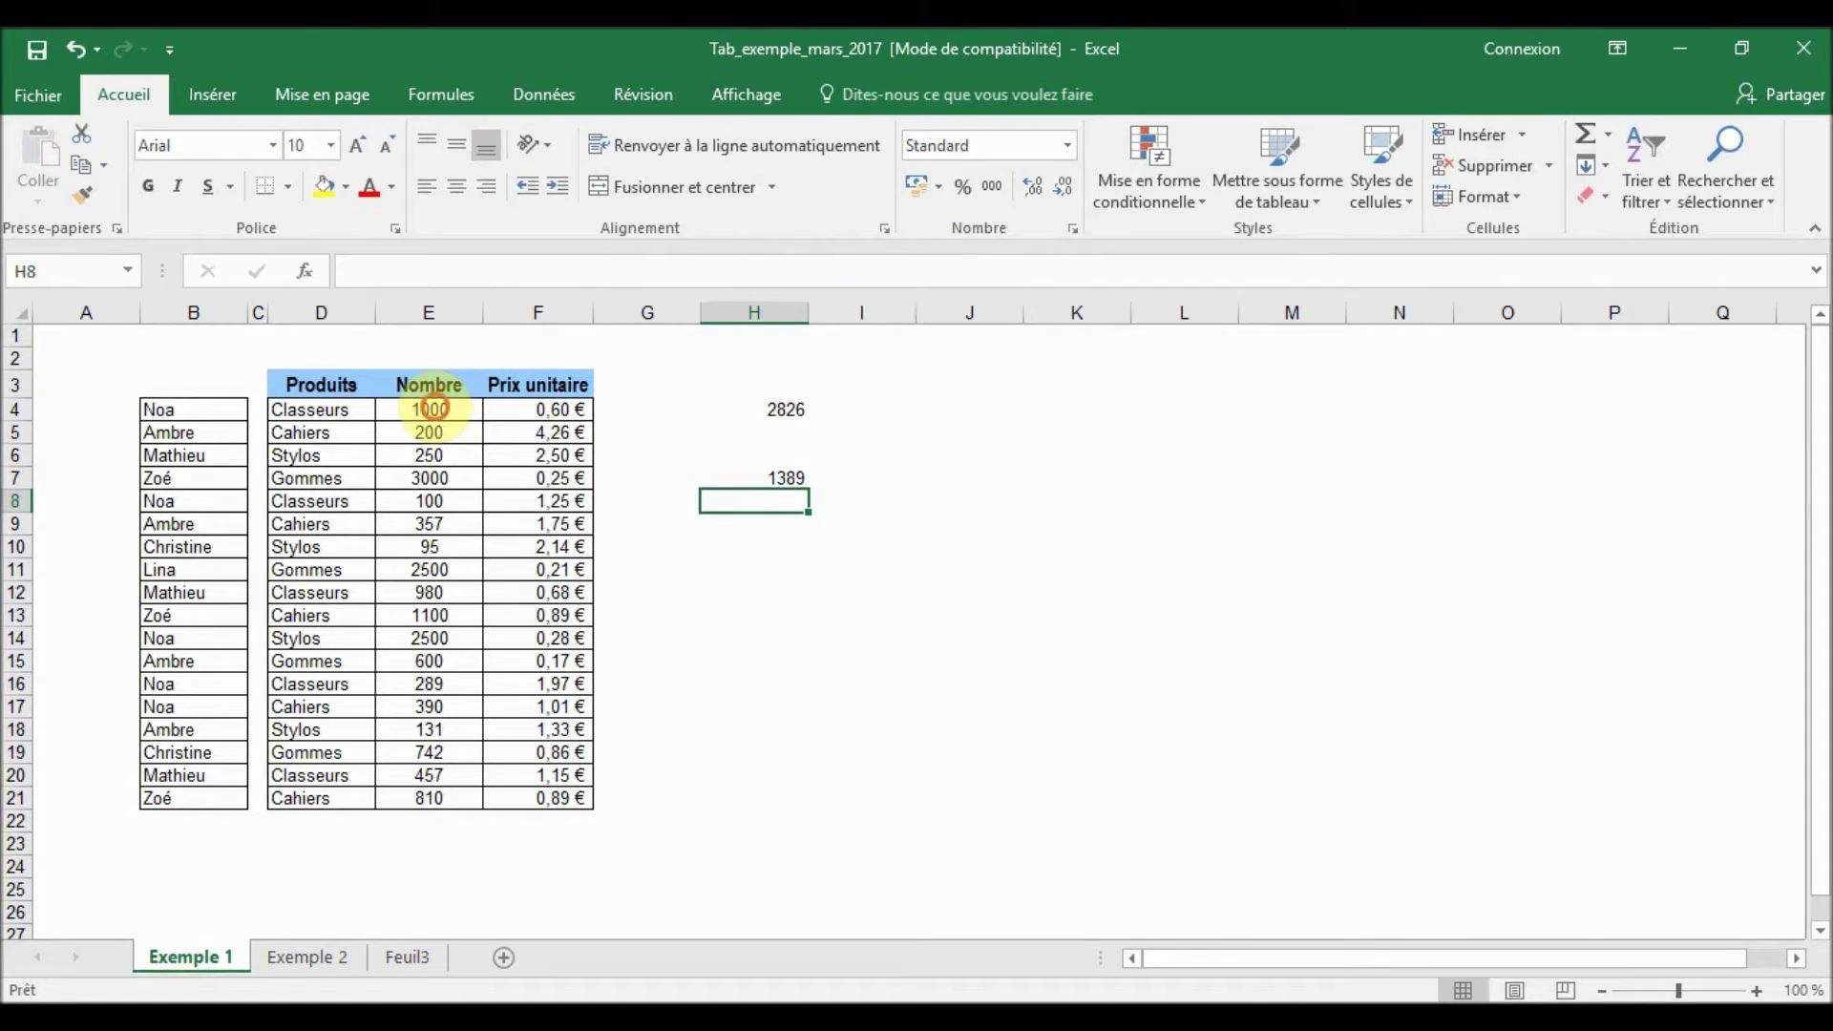
Step: Select E4, E8 and E16 together to check their sum against H7, and inspect the formula in H7
click(431, 411)
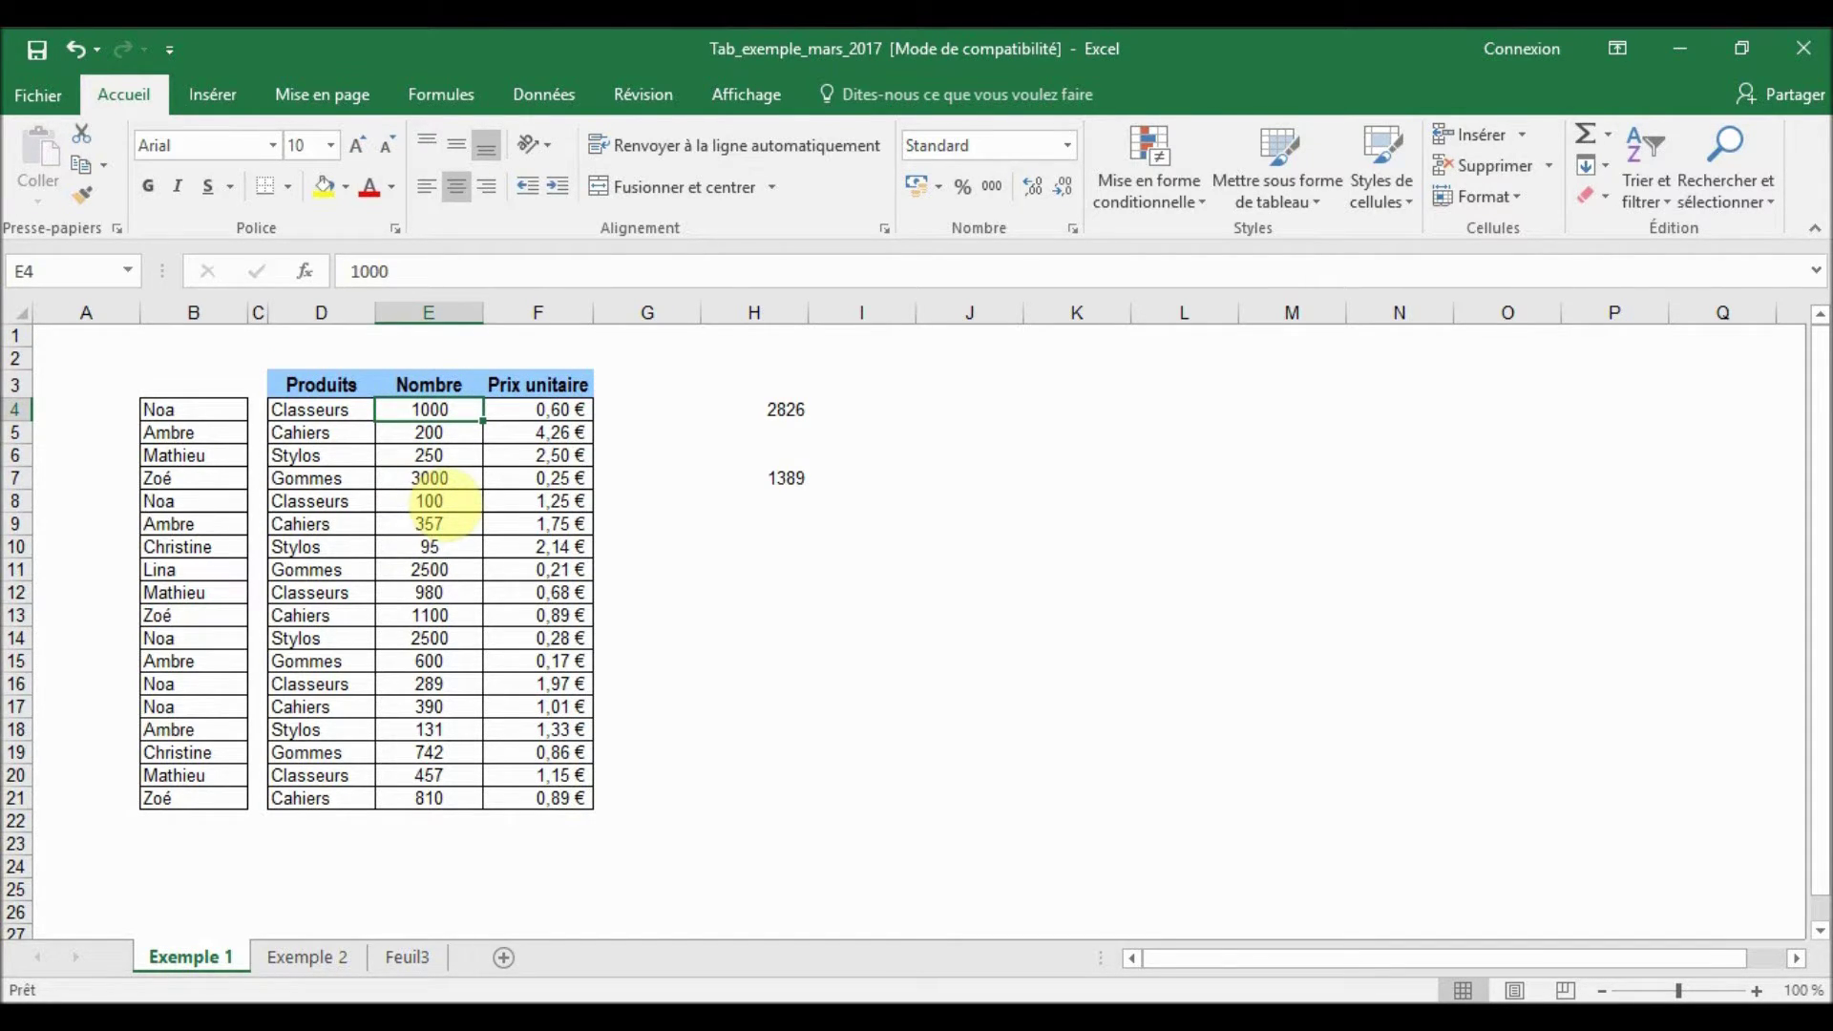
ctrl+click(445, 507)
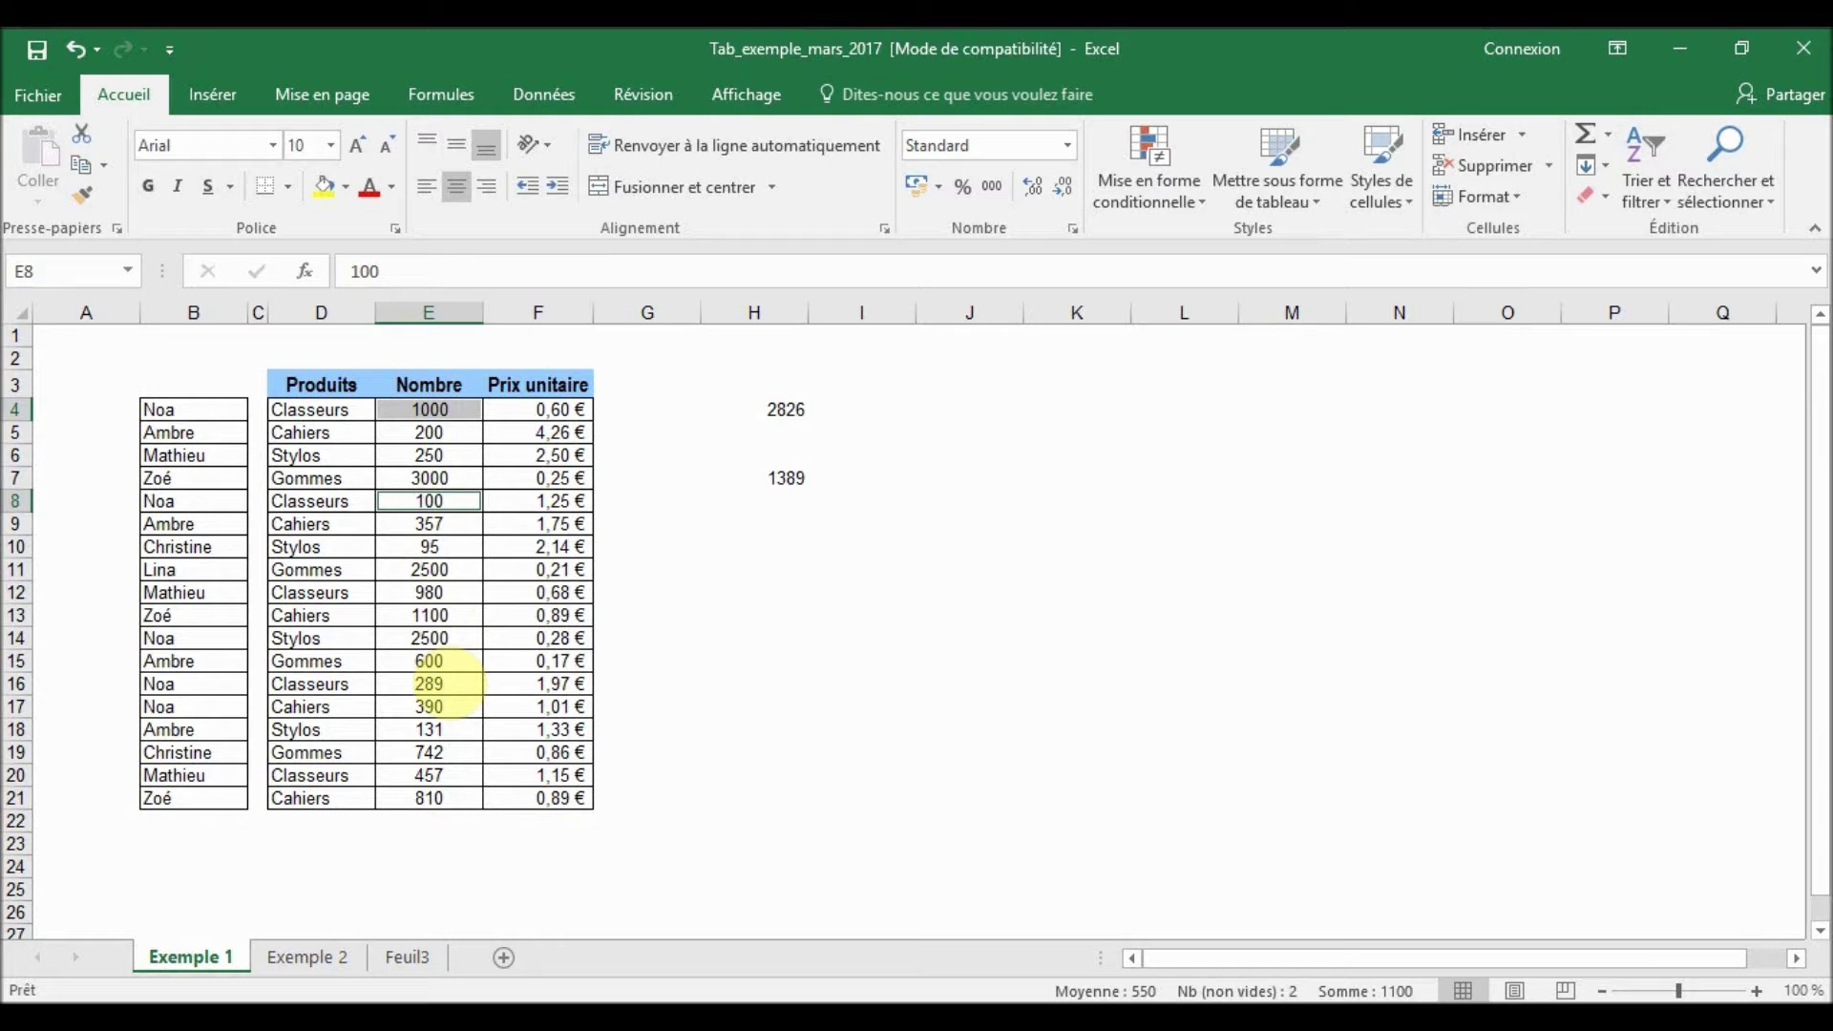
ctrl+click(449, 683)
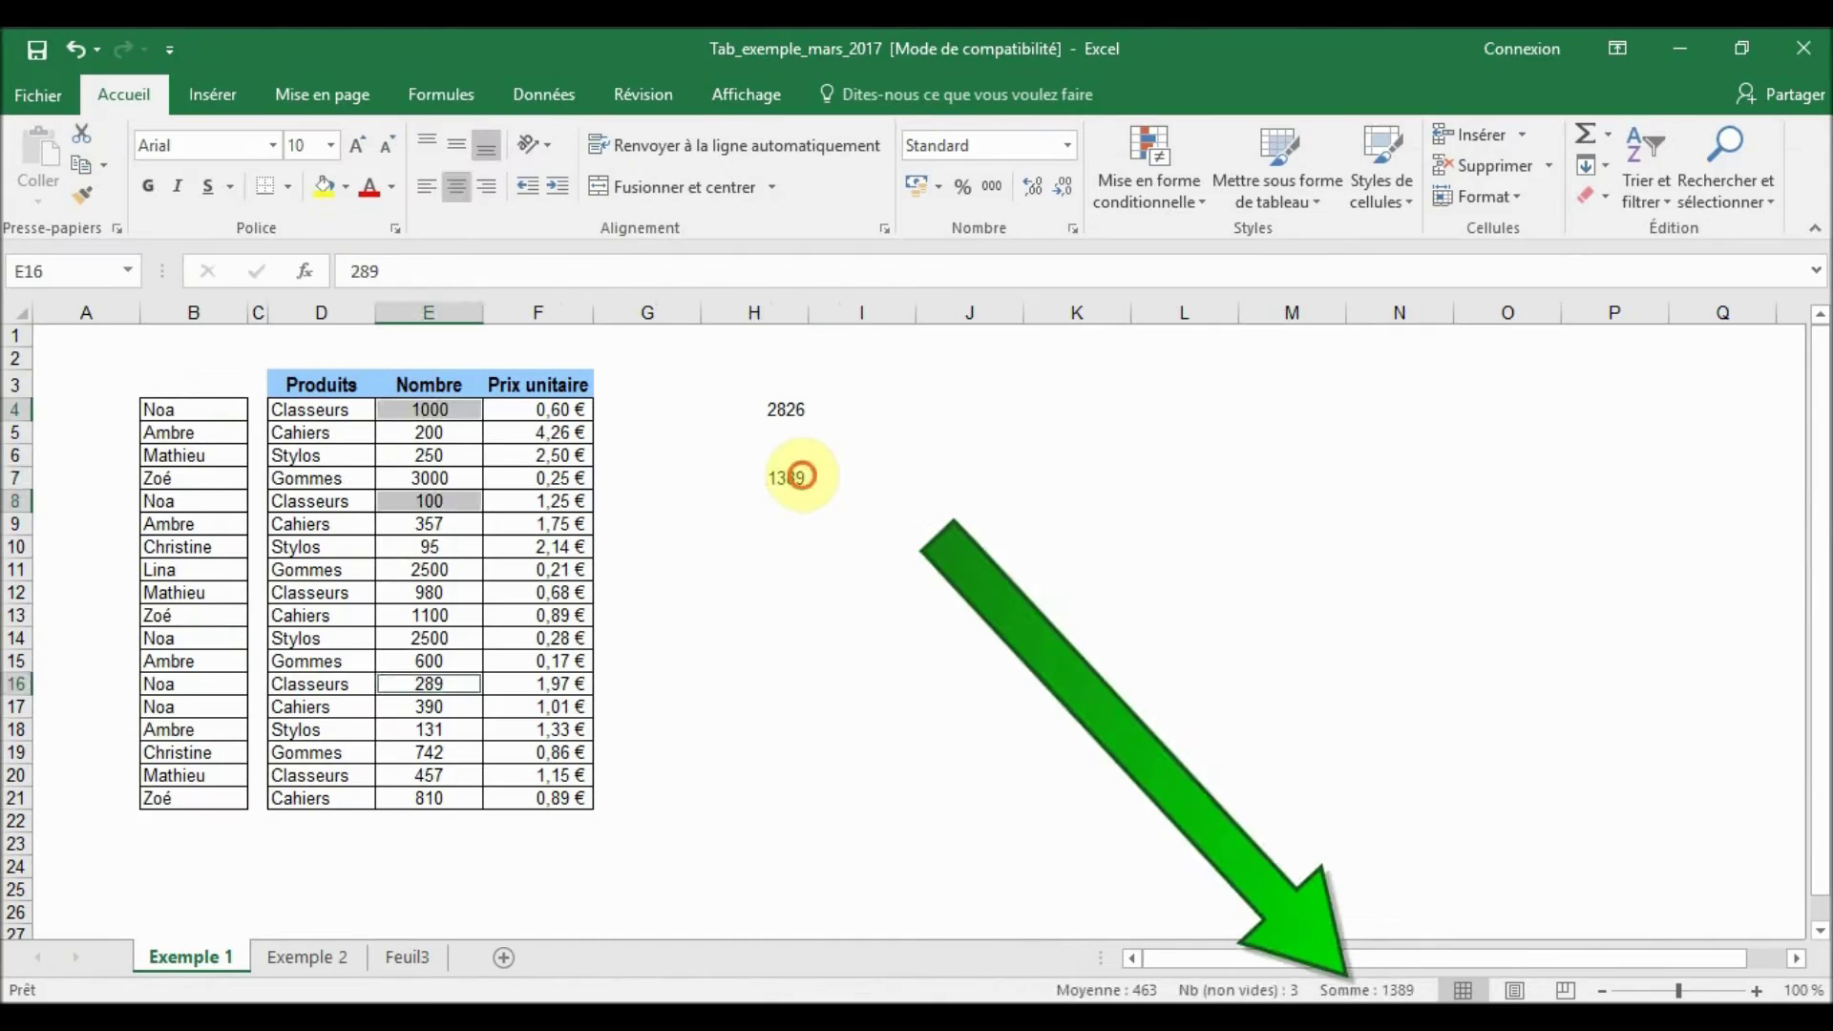
click(800, 476)
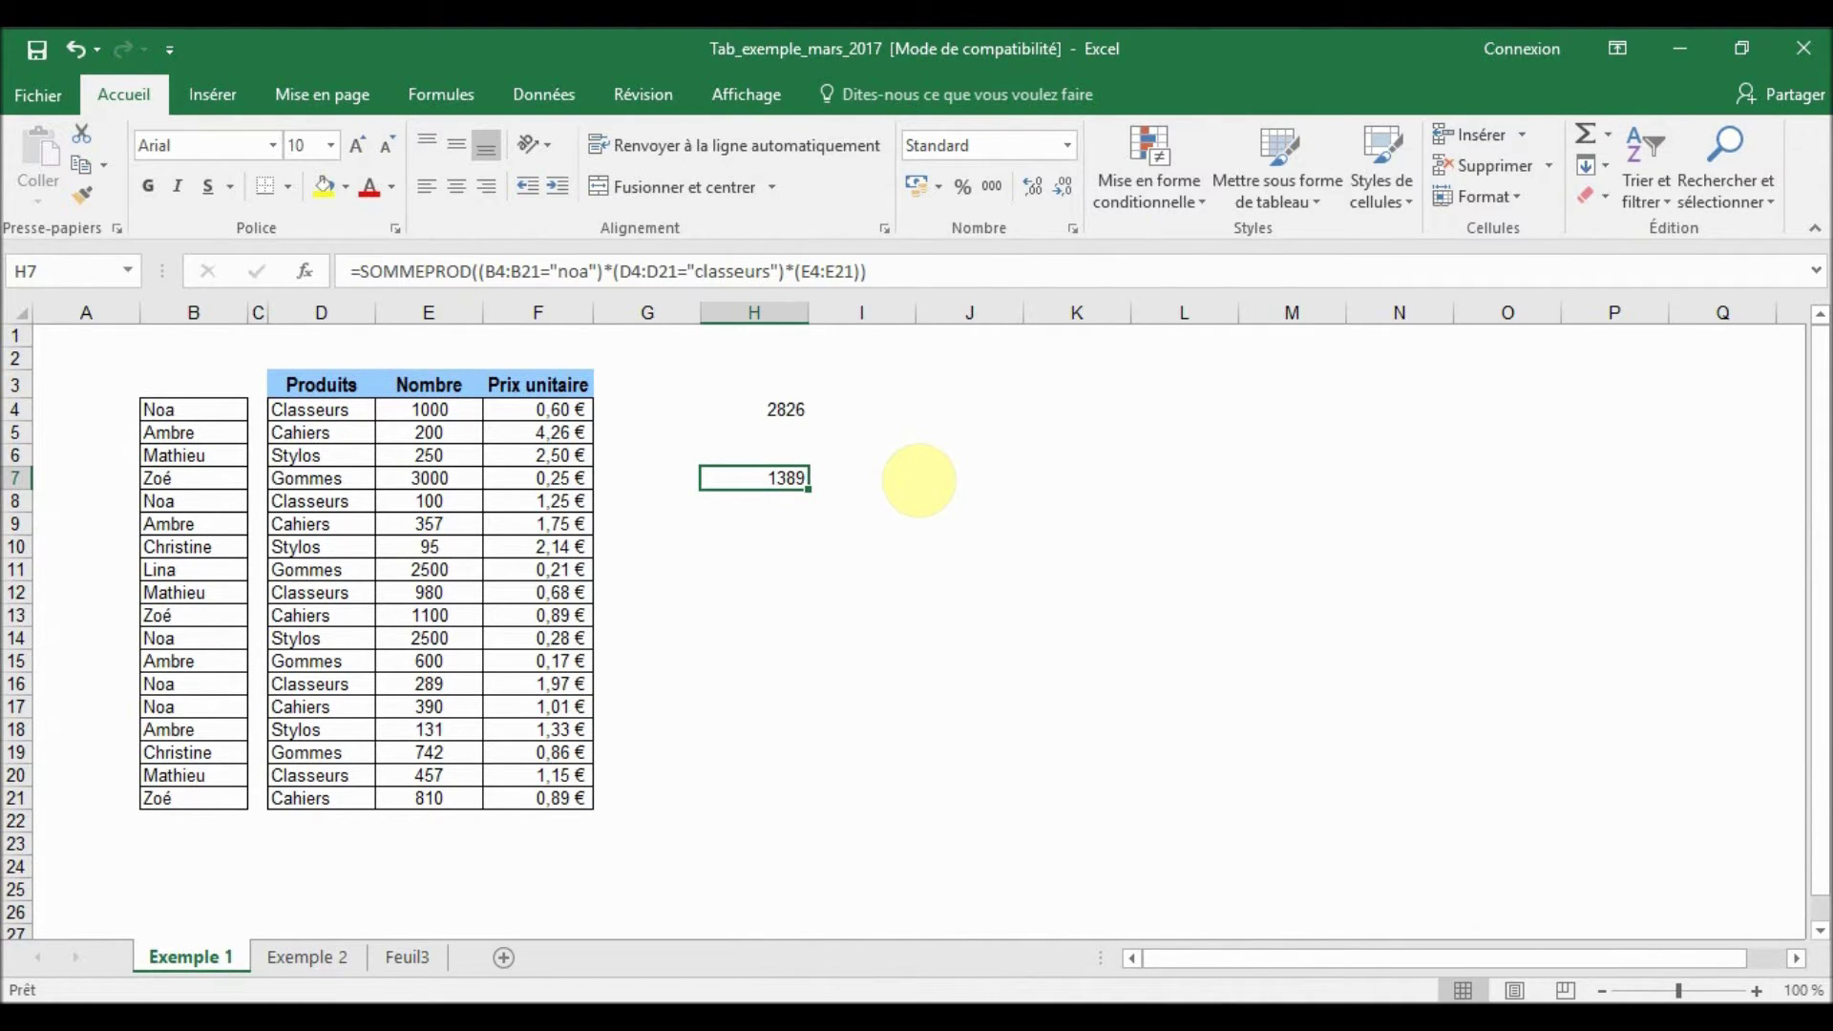